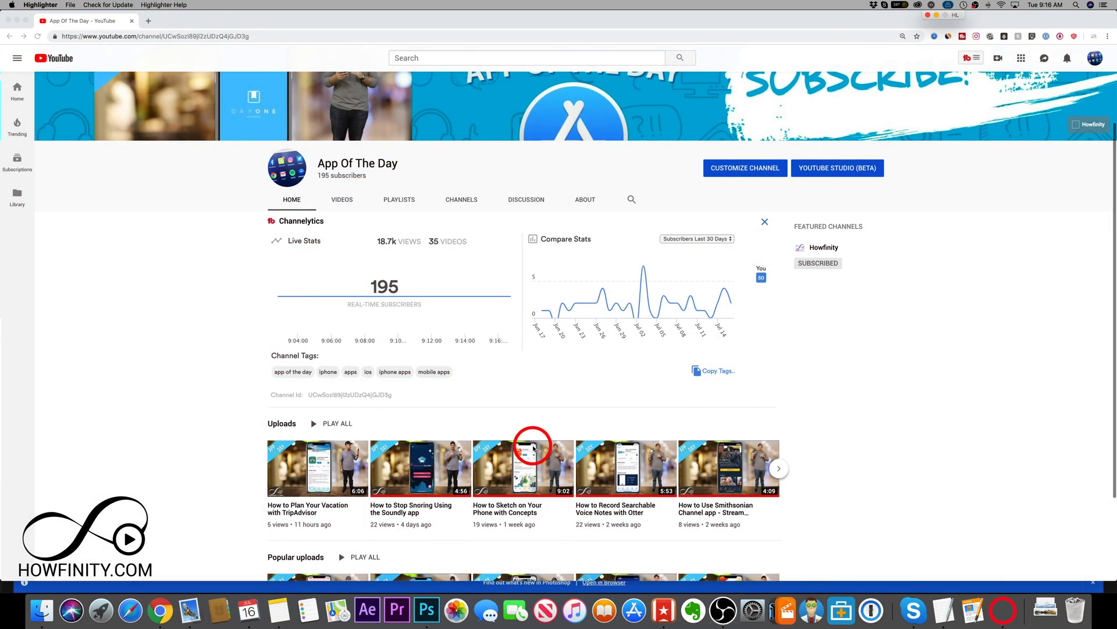
# Open YouTube Studio for the channel and show its list of uploaded videos.
pyautogui.scroll(-5, 532, 444)
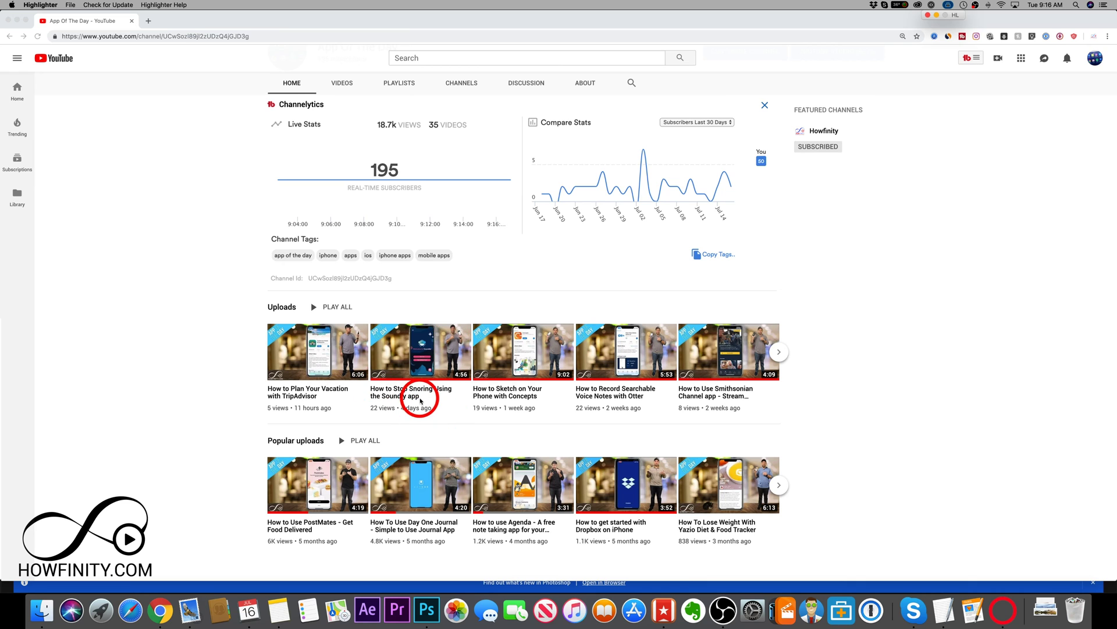
pyautogui.scroll(5, 420, 399)
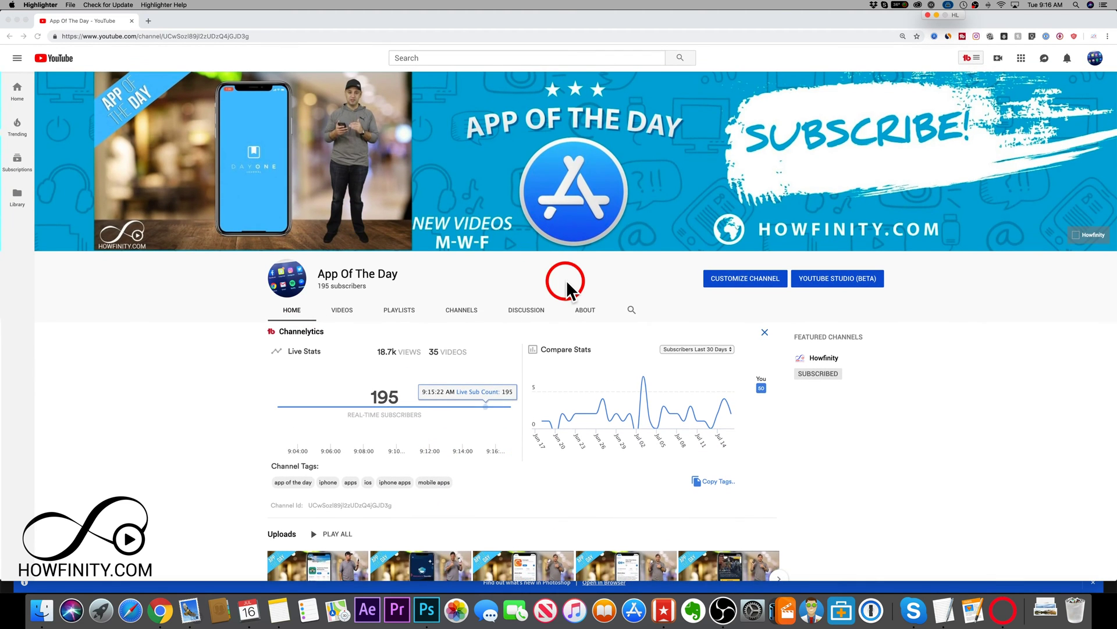
pyautogui.scroll(-5, 549, 400)
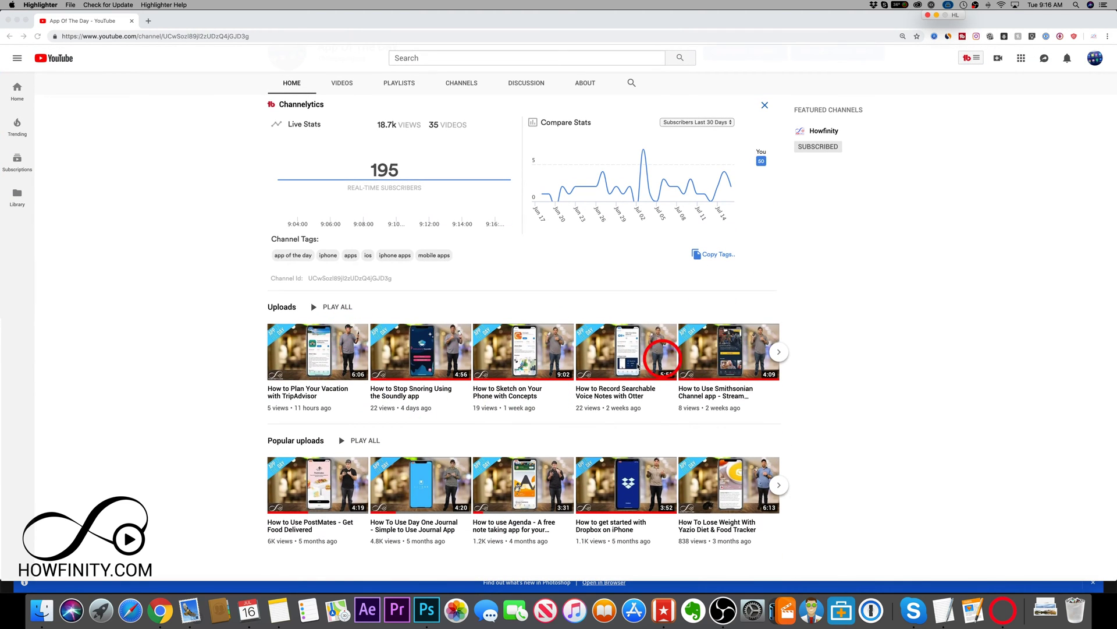
pyautogui.scroll(5, 464, 392)
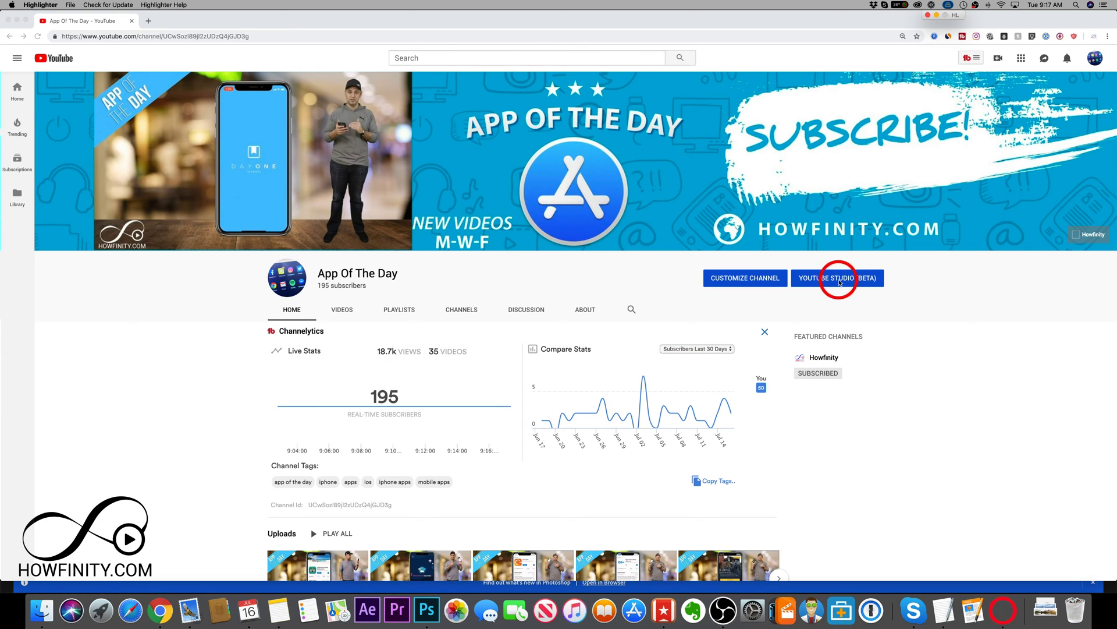
pyautogui.click(840, 285)
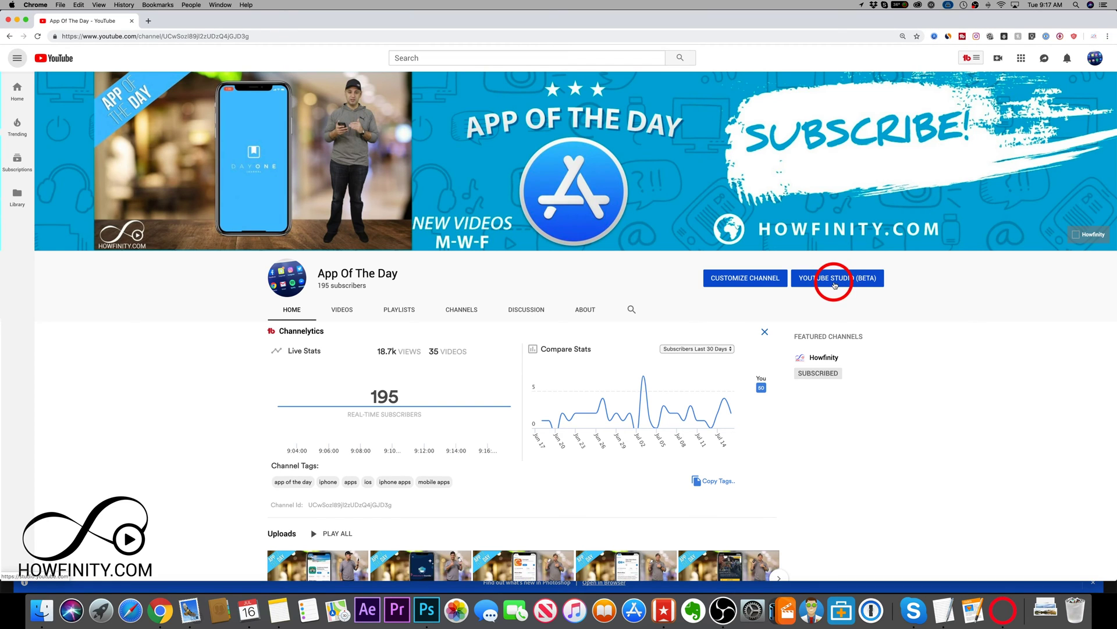
pyautogui.click(835, 285)
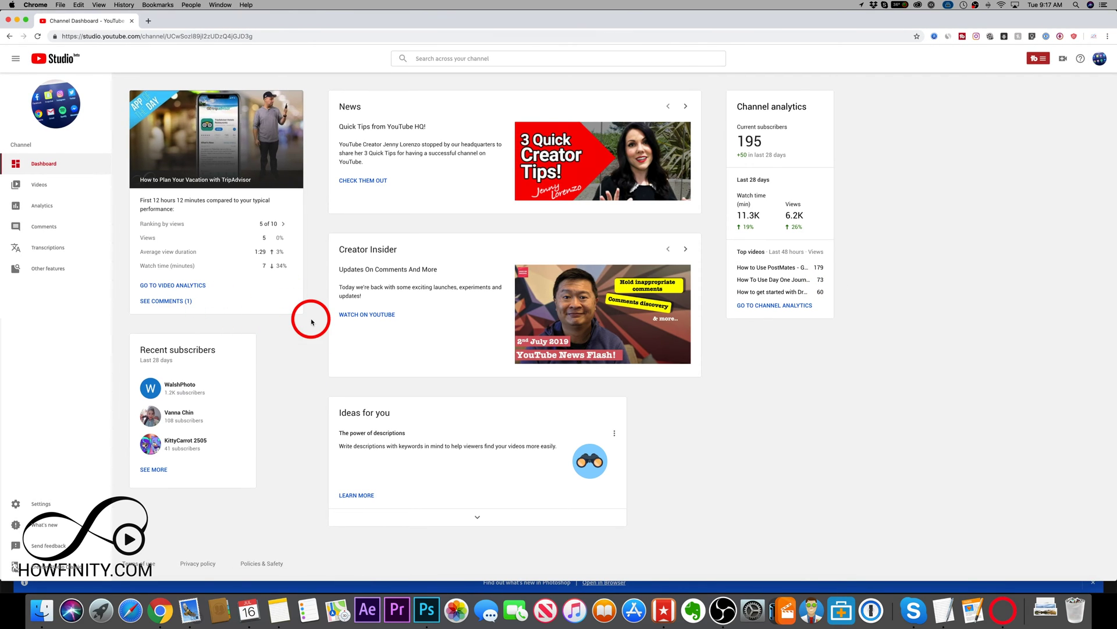
pyautogui.click(44, 188)
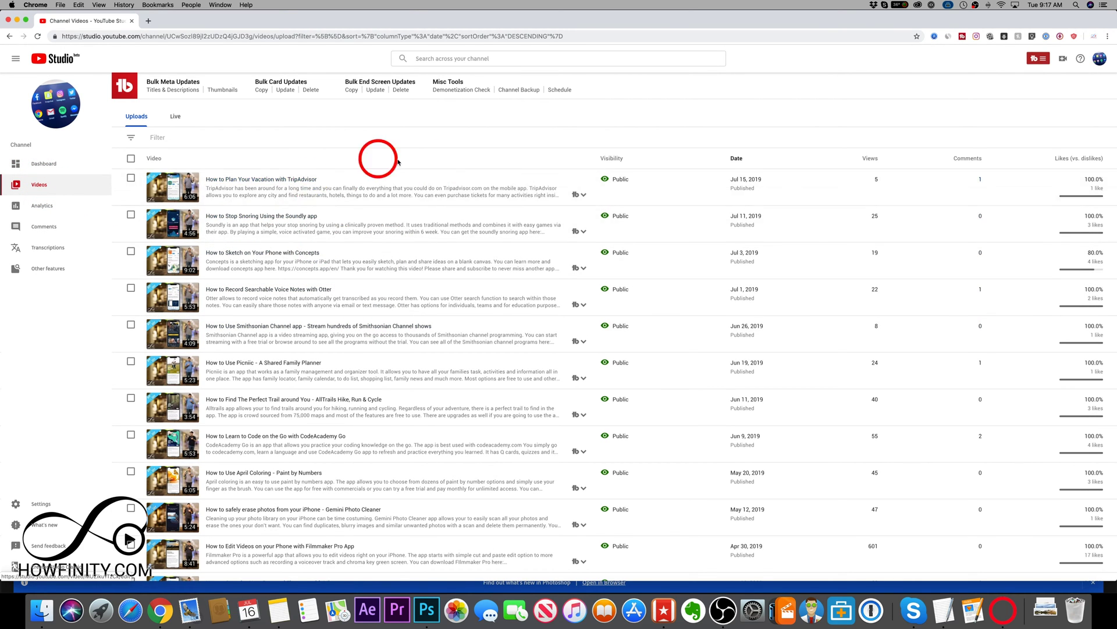
# Check the TripAdvisor video's visibility options without changing them, then open its details page.
pyautogui.click(637, 180)
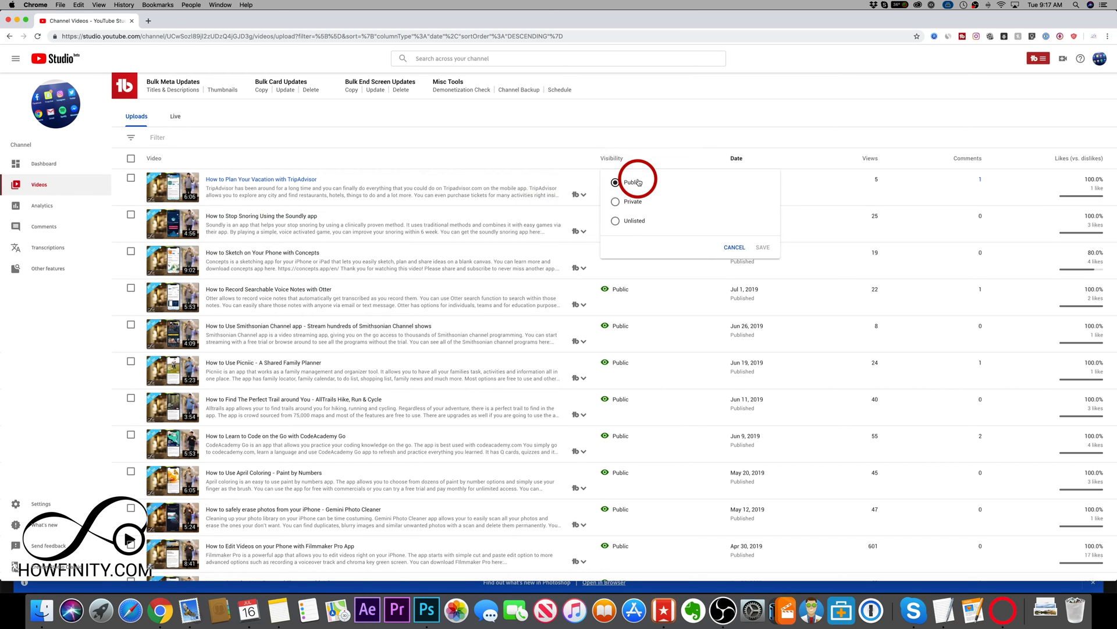
pyautogui.click(524, 145)
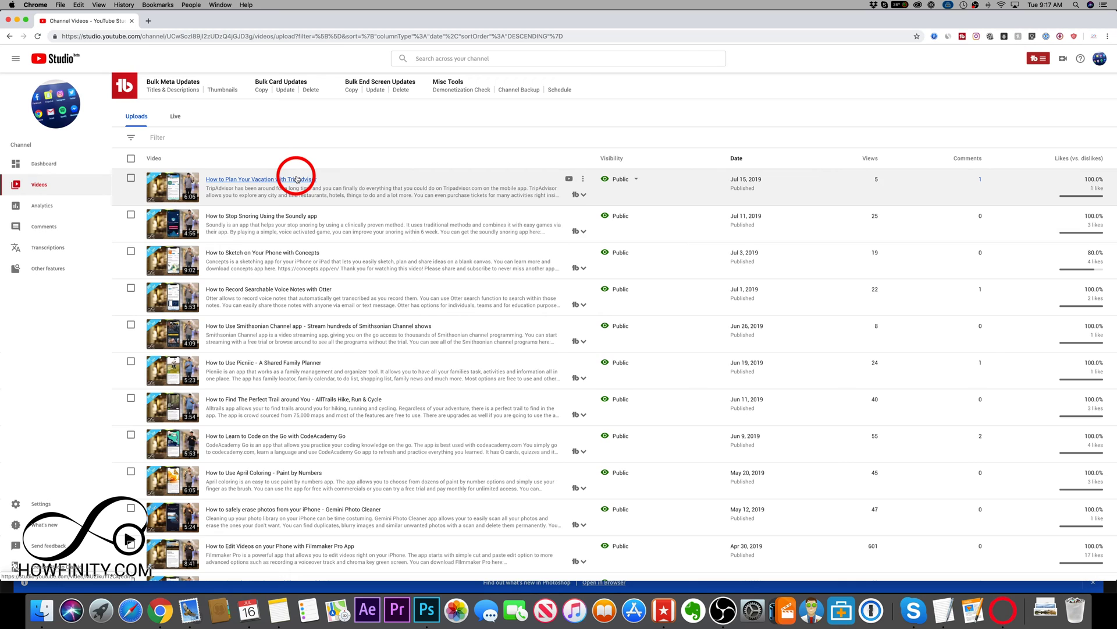
pyautogui.click(244, 181)
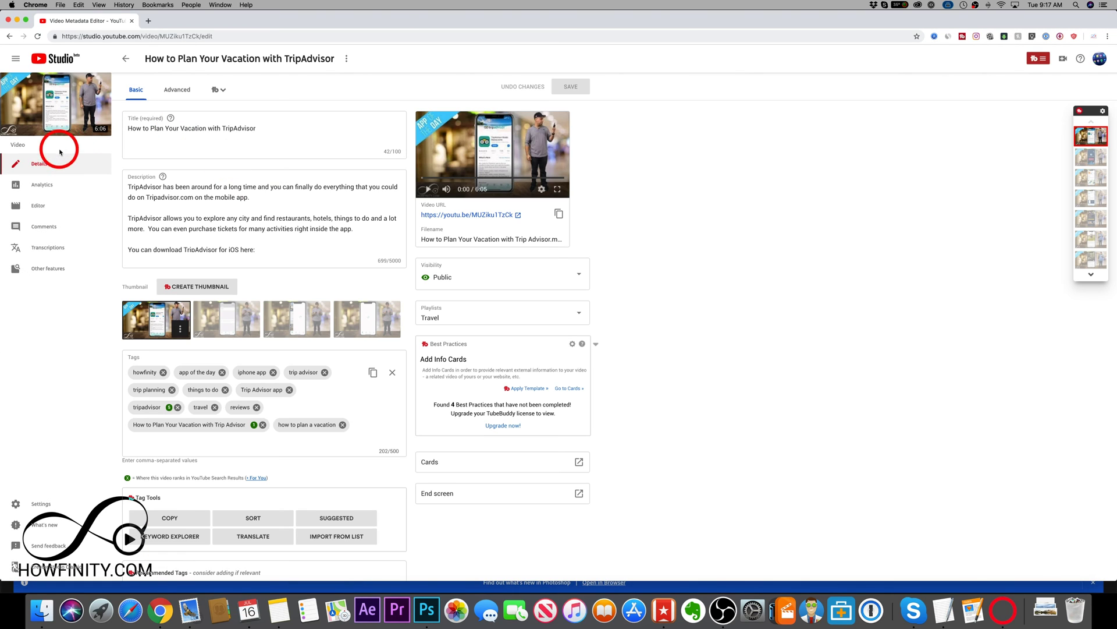
# Open 'How to Plan Your Vacation with TripAdvisor' in the Video Editor.
pyautogui.click(49, 207)
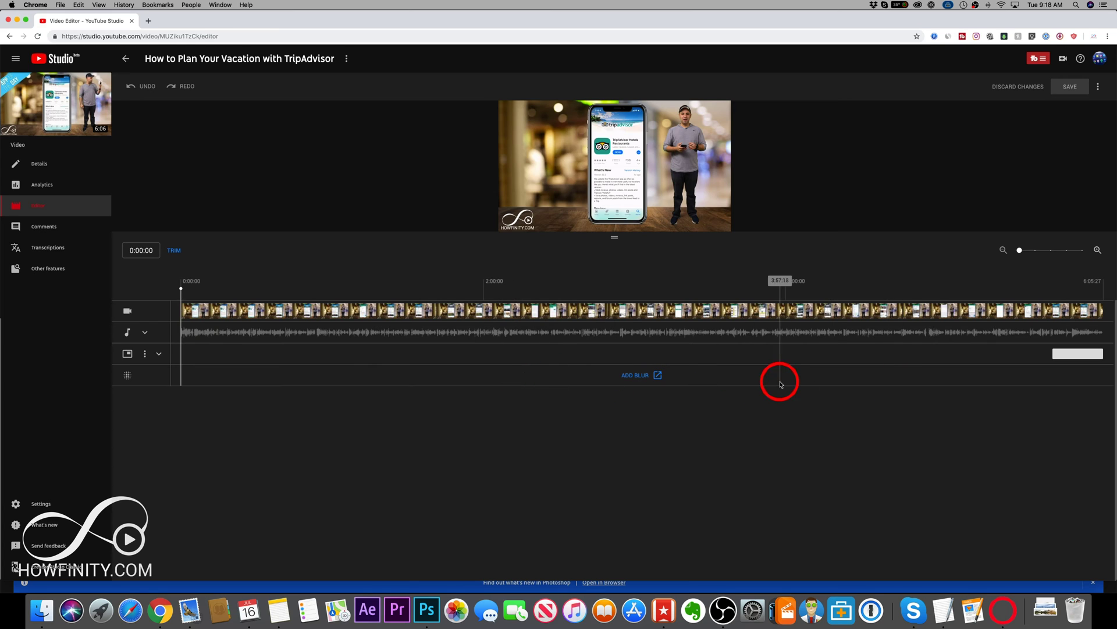
# Add a blur from the editor's blur track and choose Custom blurring on the new blur page.
pyautogui.click(640, 377)
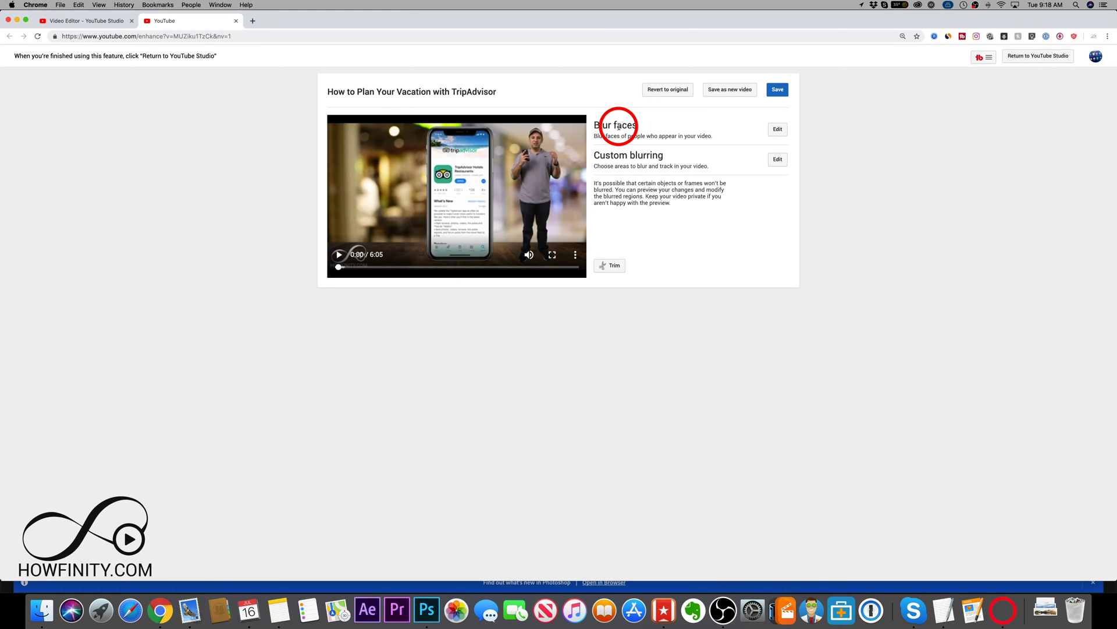
pyautogui.click(89, 21)
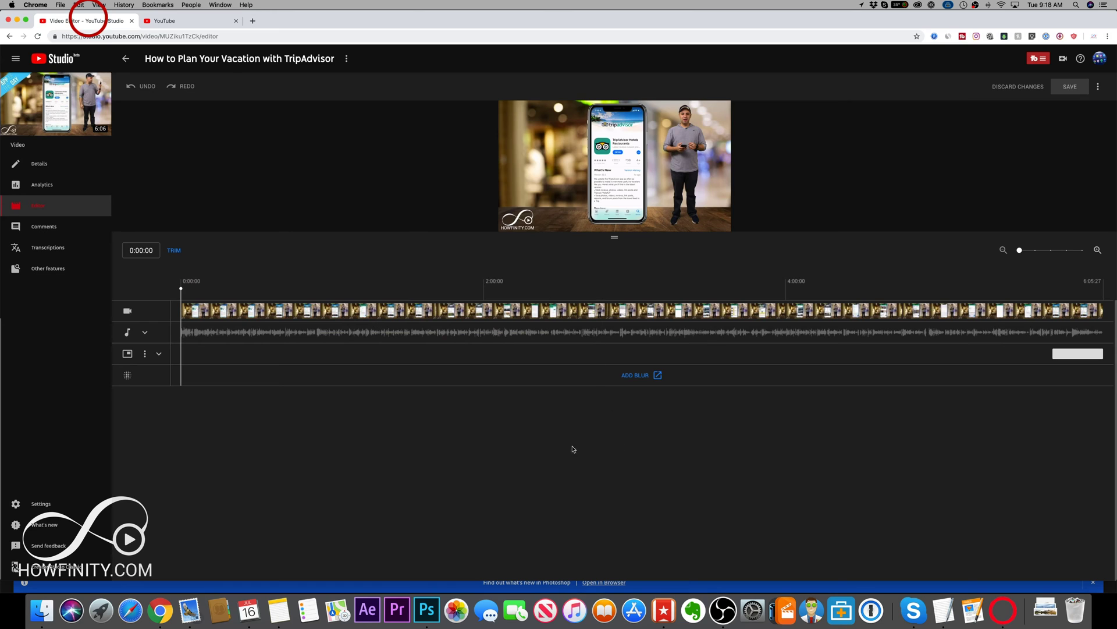
pyautogui.click(195, 24)
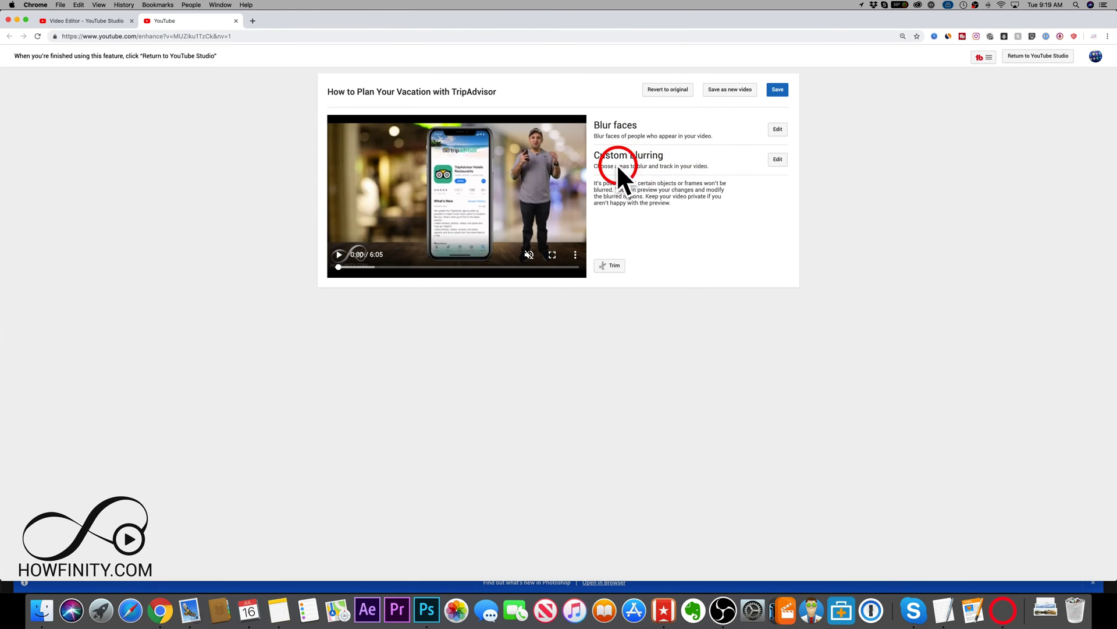
pyautogui.click(772, 160)
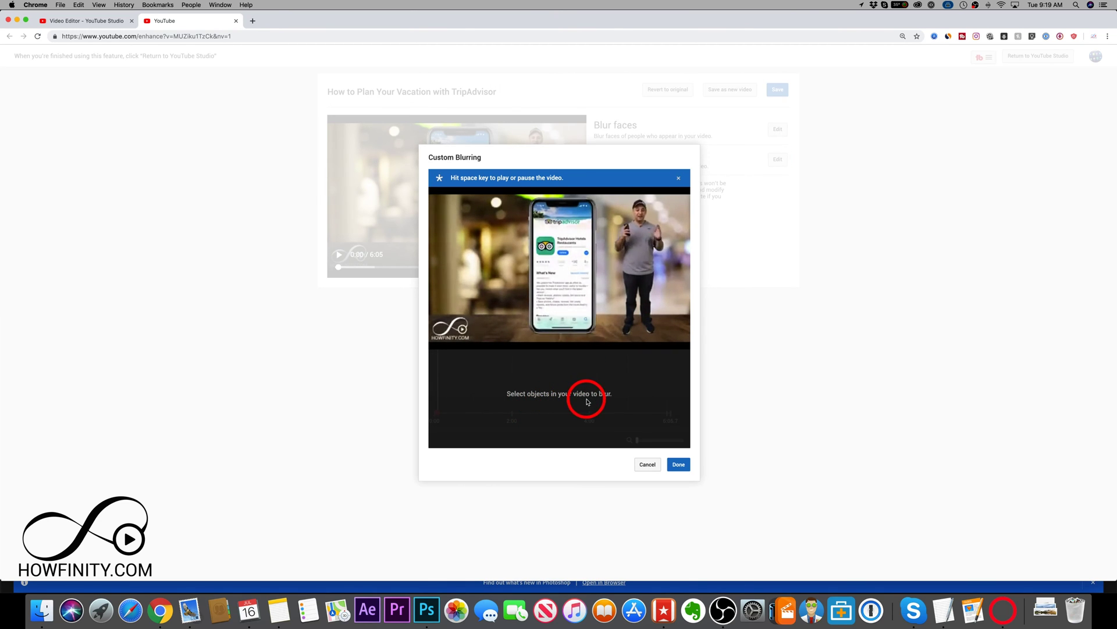
# Pause the video and place a custom blur over the TripAdvisor logo on the phone screen.
pyautogui.click(562, 227)
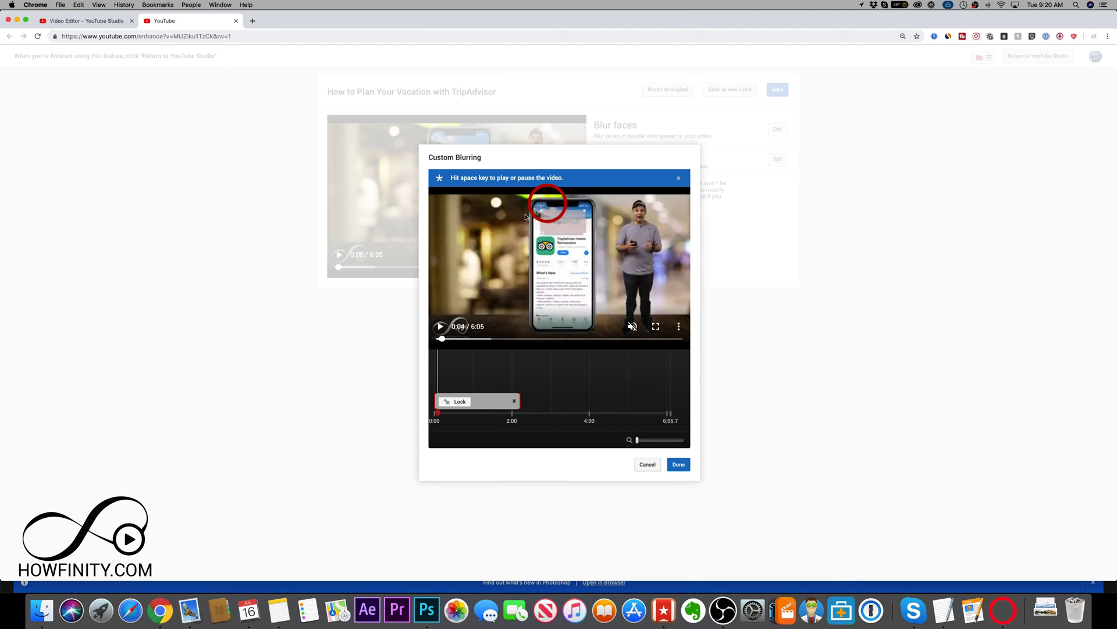
pyautogui.click(556, 224)
pyautogui.moveTo(560, 225)
pyautogui.mouseDown()
pyautogui.moveTo(573, 223)
pyautogui.moveTo(553, 224)
pyautogui.moveTo(562, 227)
pyautogui.mouseUp()
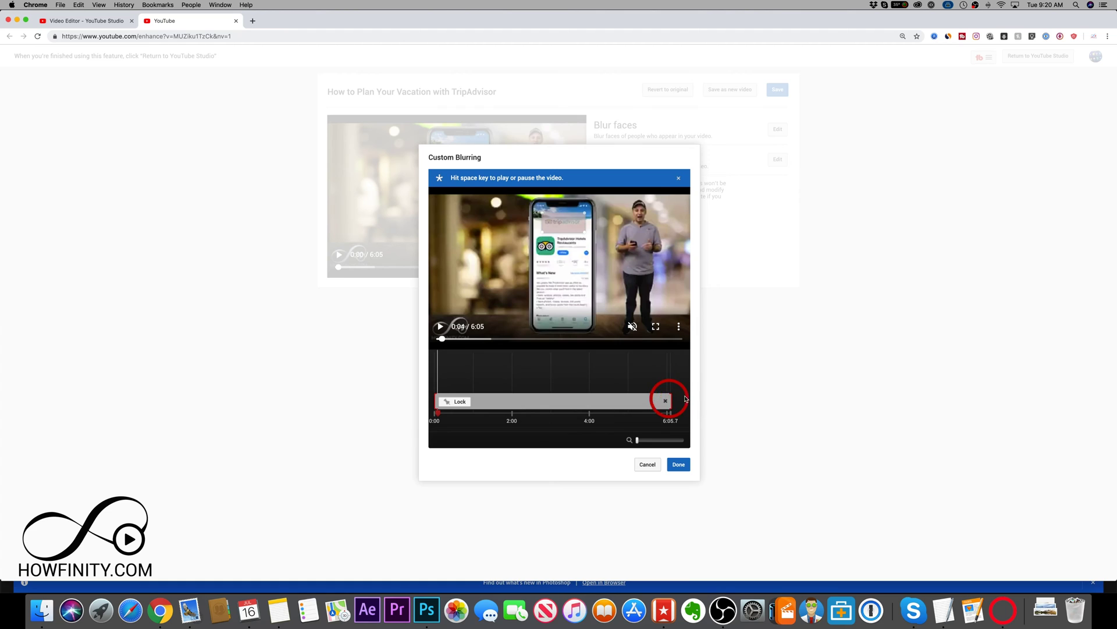
# Shorten the logo blur to end near 1:30 and delete the Lock blur from the timeline.
pyautogui.moveTo(623, 399); pyautogui.dragTo(493, 401)
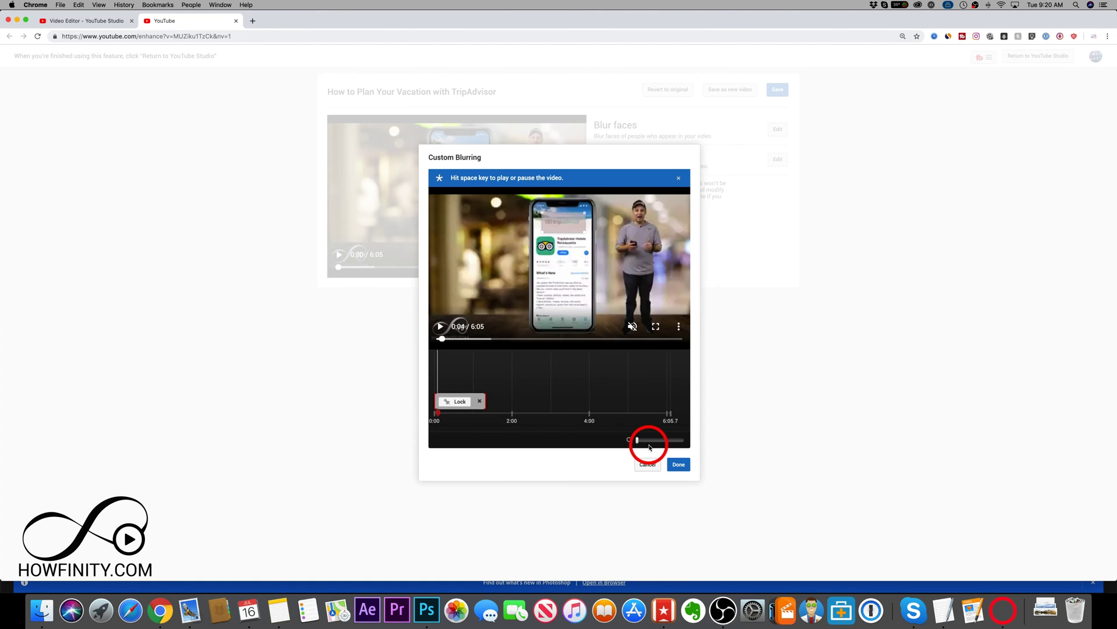
pyautogui.scroll(3, 643, 442)
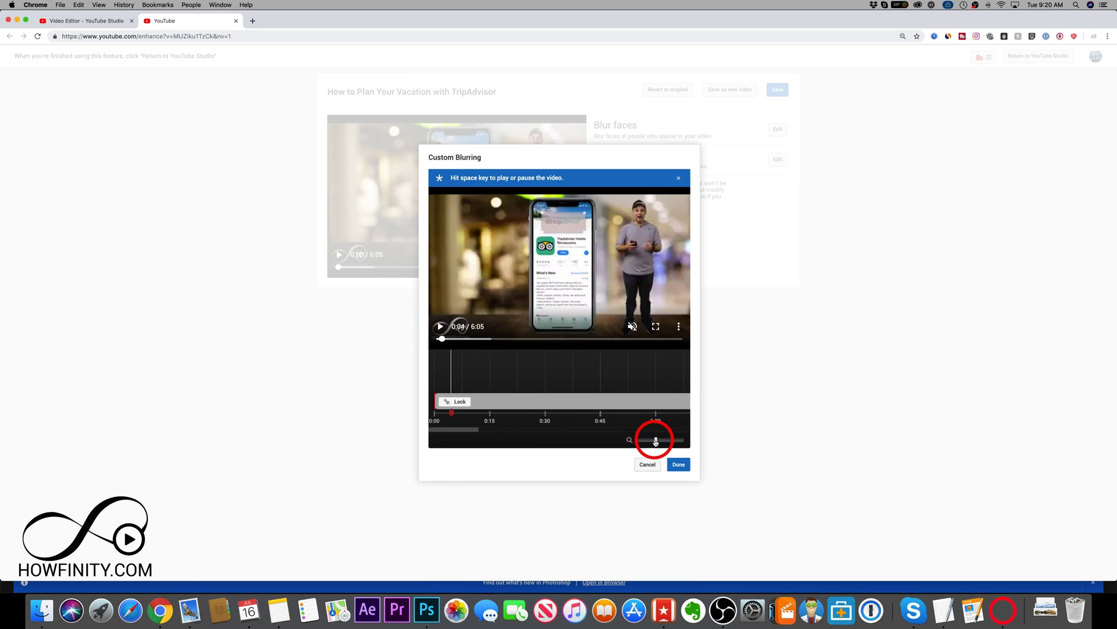
pyautogui.moveTo(657, 442); pyautogui.dragTo(651, 442)
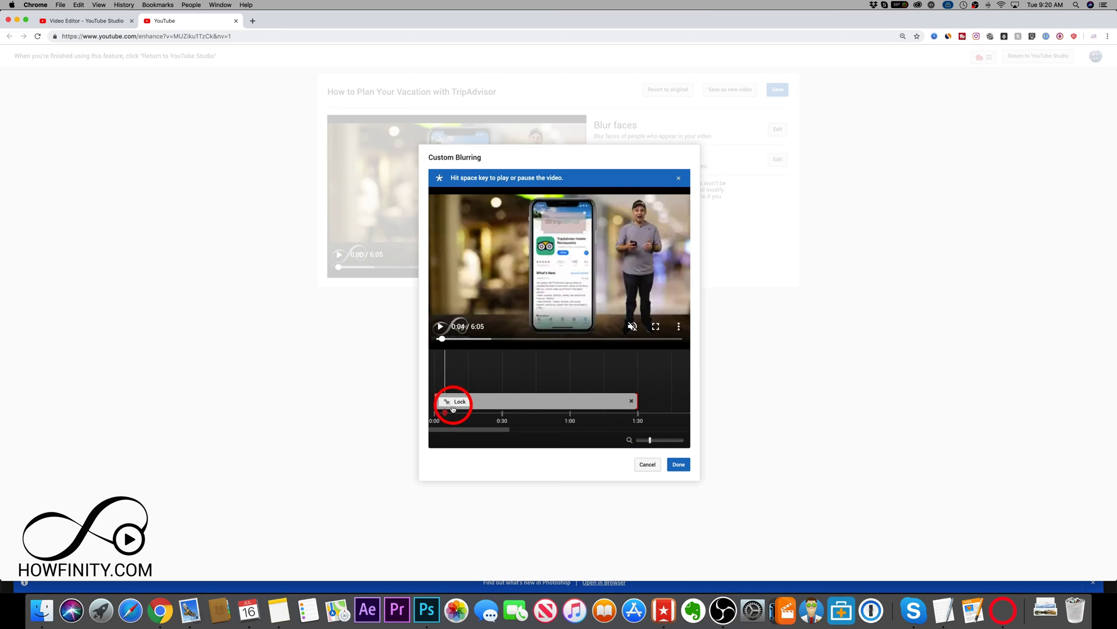
pyautogui.click(631, 403)
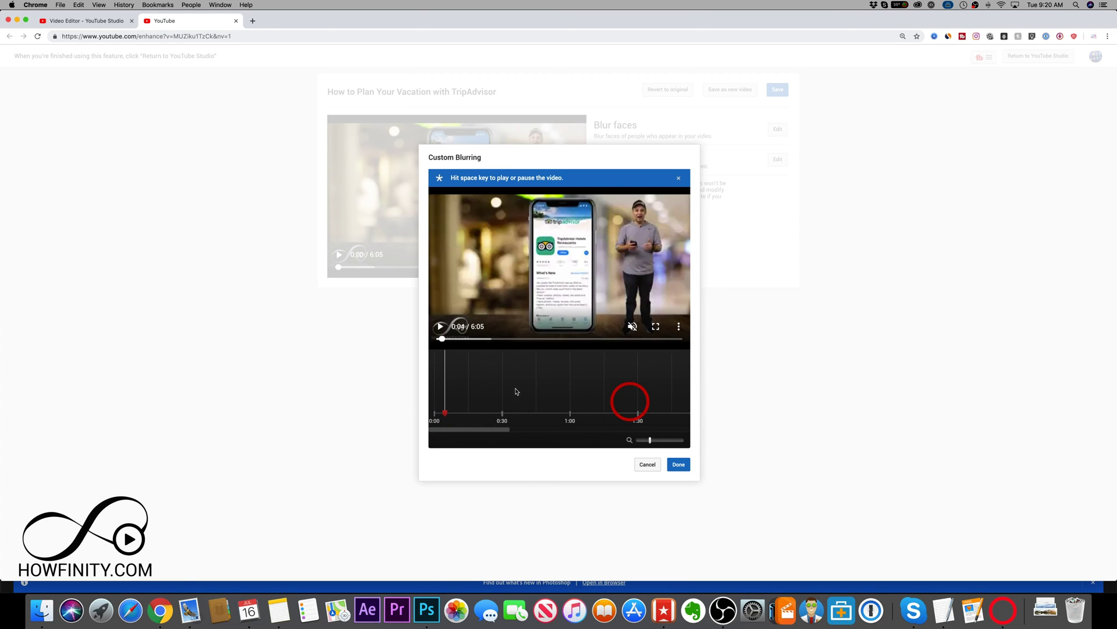
pyautogui.moveTo(443, 345); pyautogui.dragTo(438, 341)
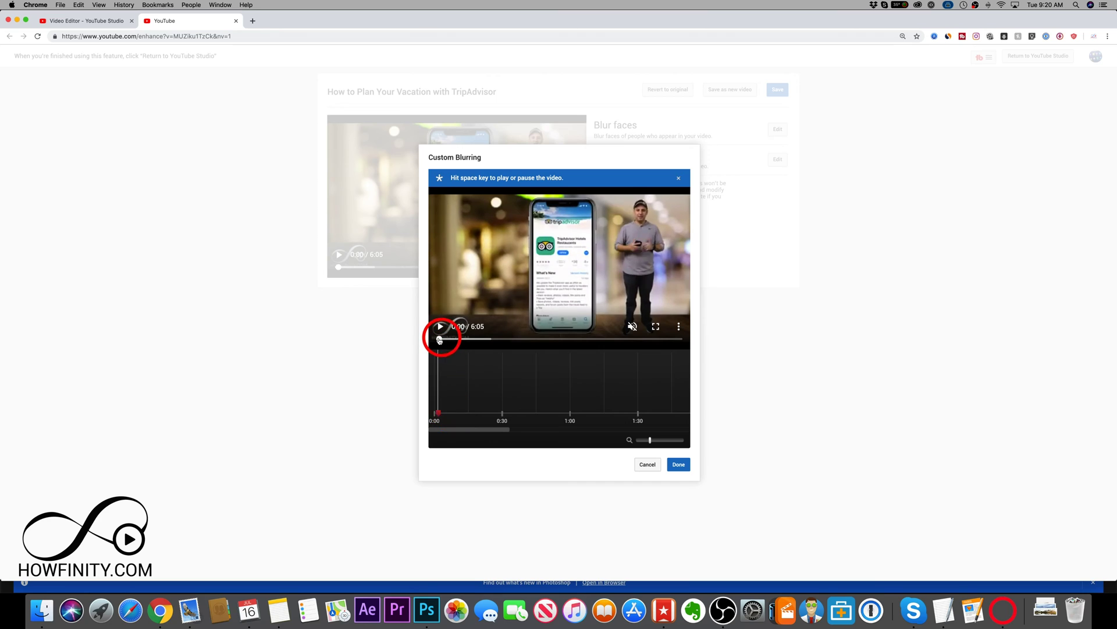
# Add a locked blur box over the phone screen spanning roughly 2:30–5:30.
pyautogui.click(469, 234)
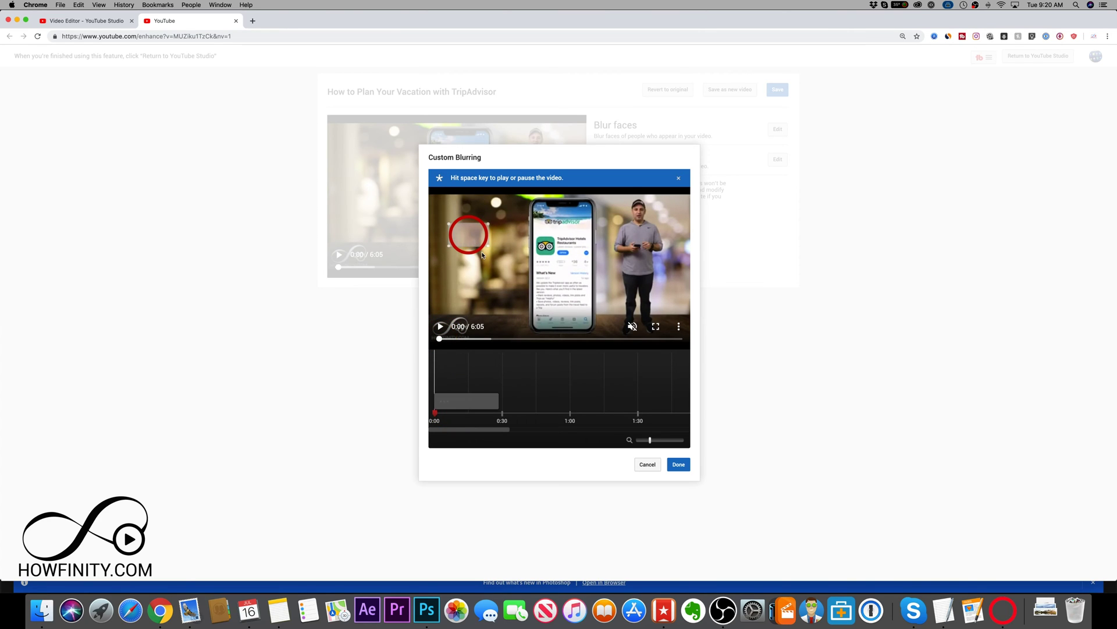
pyautogui.moveTo(469, 234); pyautogui.dragTo(577, 290)
pyautogui.moveTo(648, 396); pyautogui.dragTo(663, 401)
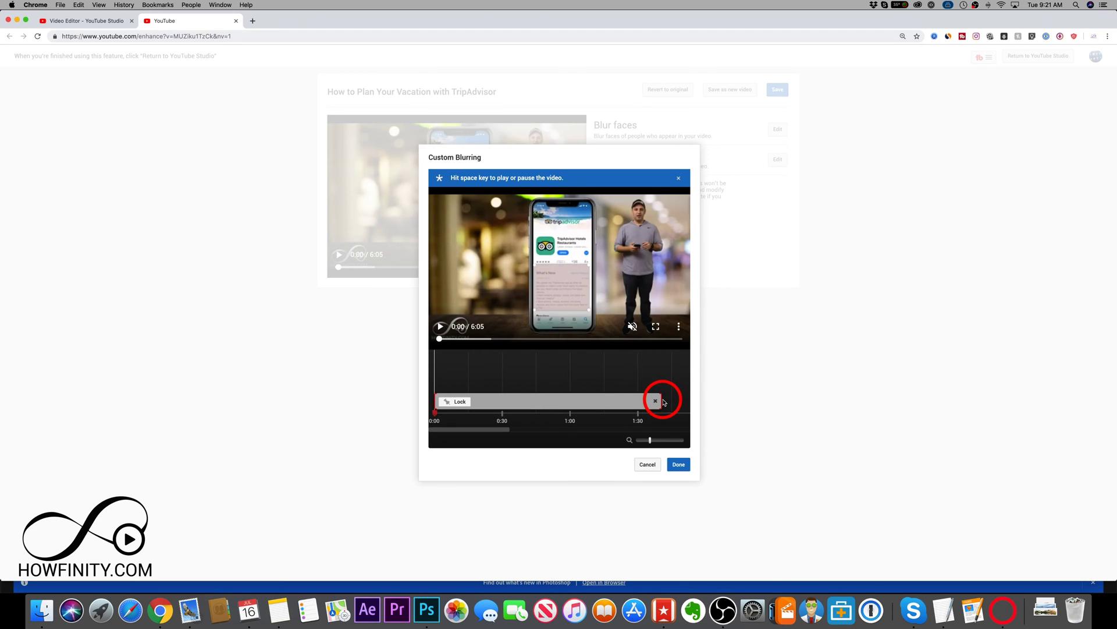
pyautogui.click(541, 402)
pyautogui.click(442, 401)
pyautogui.click(488, 401)
pyautogui.click(455, 404)
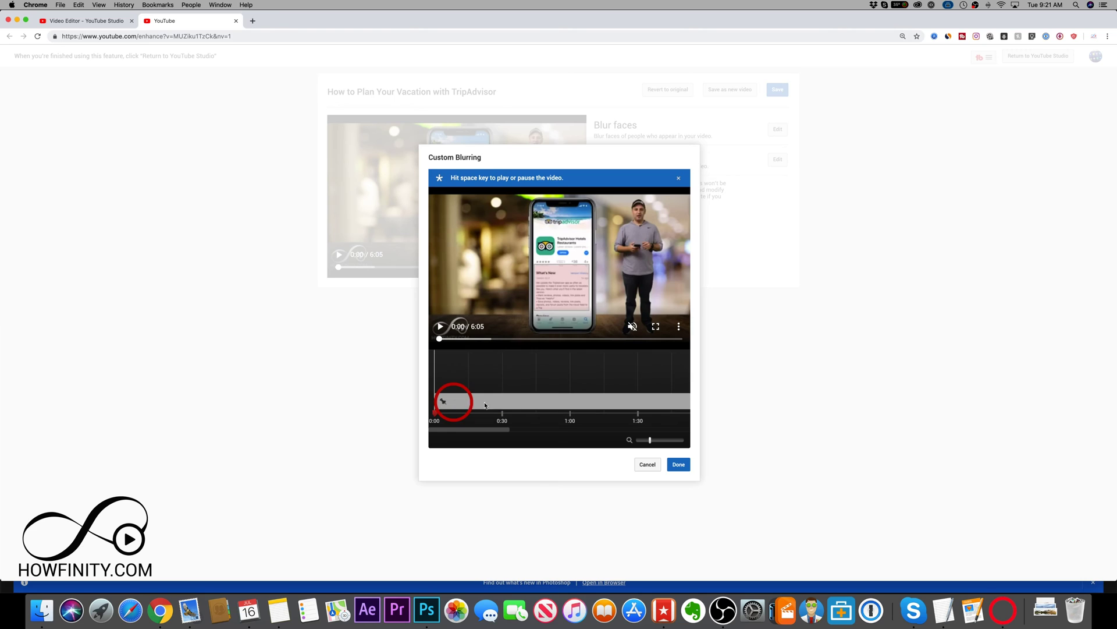
pyautogui.moveTo(526, 398); pyautogui.dragTo(552, 403)
pyautogui.moveTo(482, 397); pyautogui.dragTo(578, 401)
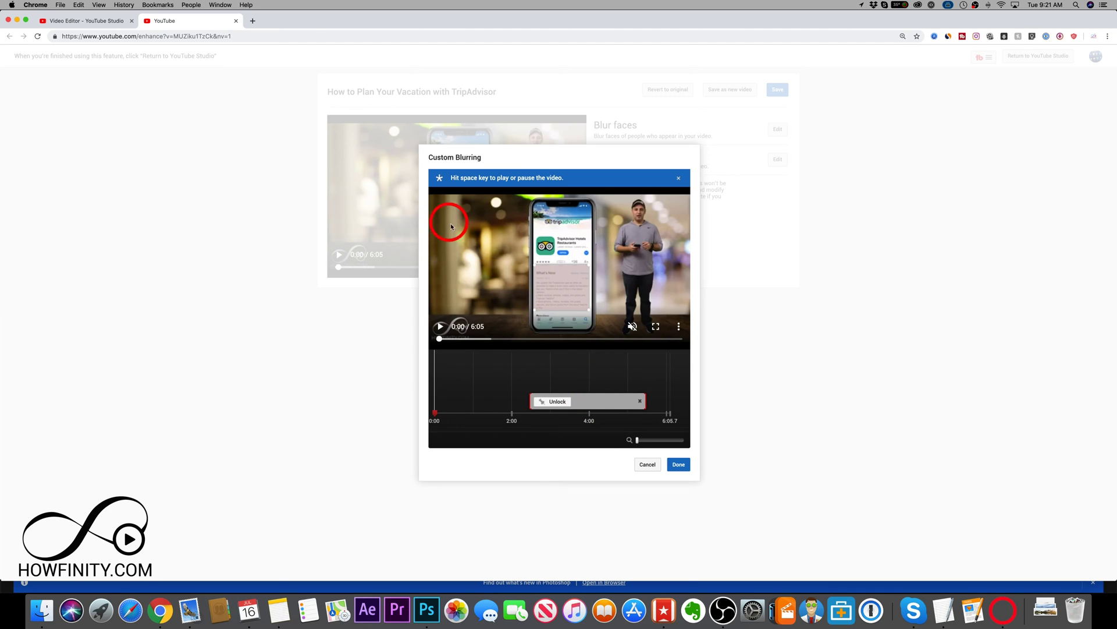
# Add two stacked blur boxes at the video start and apply the custom blurring.
pyautogui.click(474, 257)
pyautogui.click(442, 404)
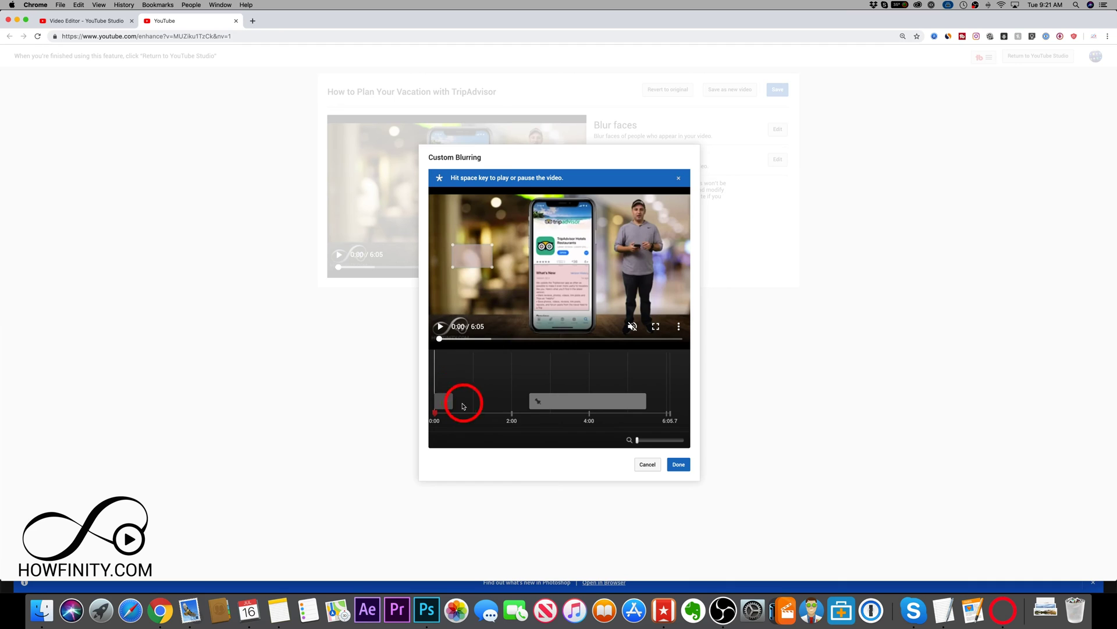
pyautogui.click(554, 402)
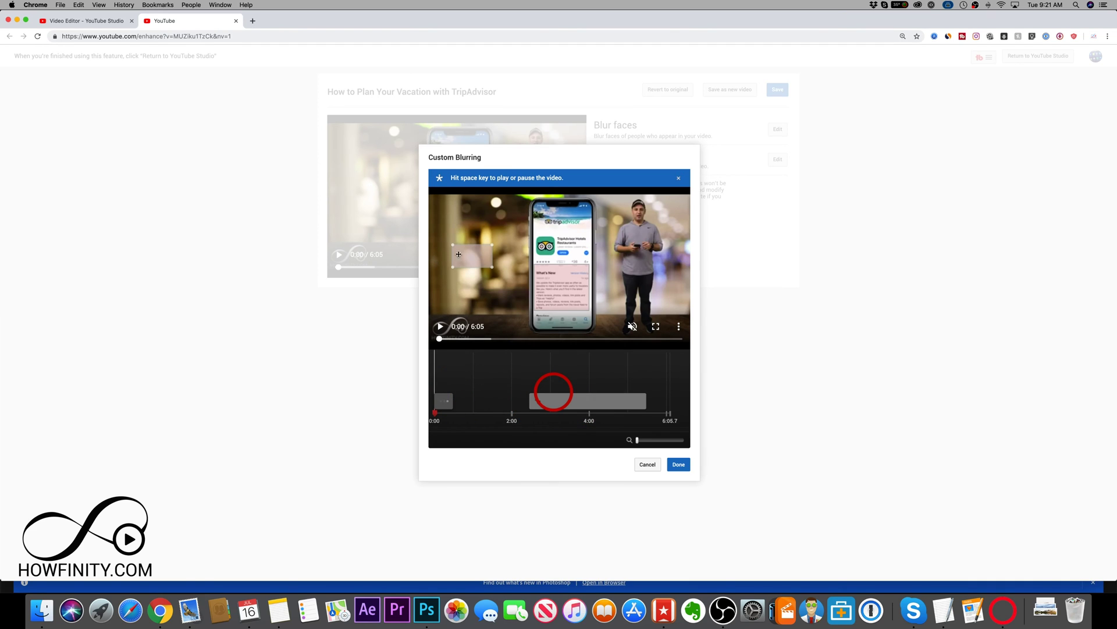
pyautogui.click(470, 293)
pyautogui.click(442, 380)
pyautogui.click(445, 404)
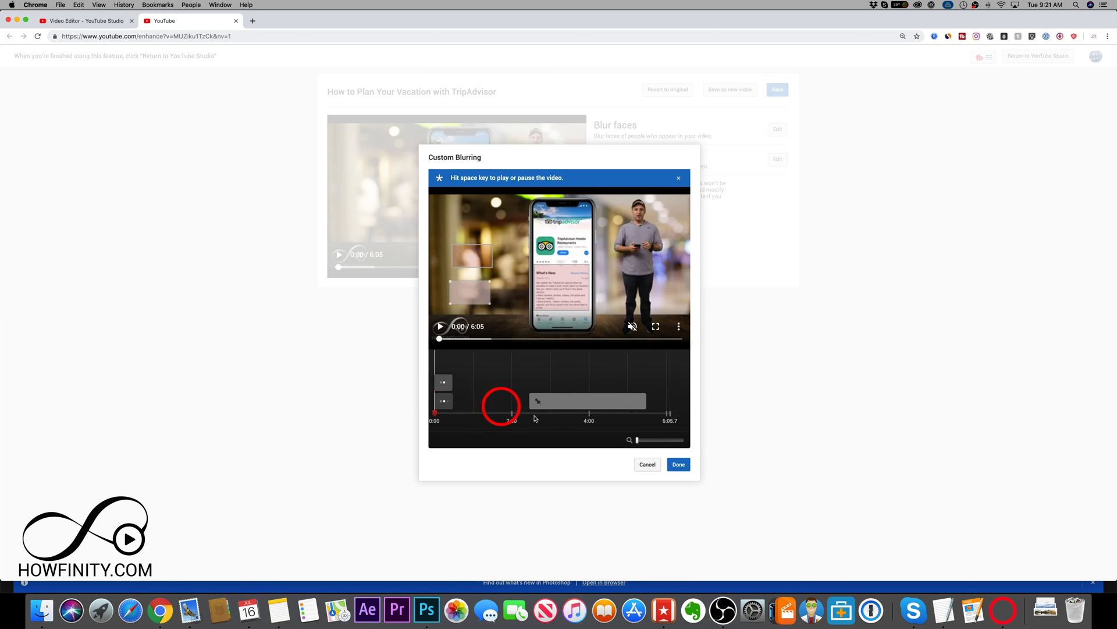
pyautogui.click(680, 466)
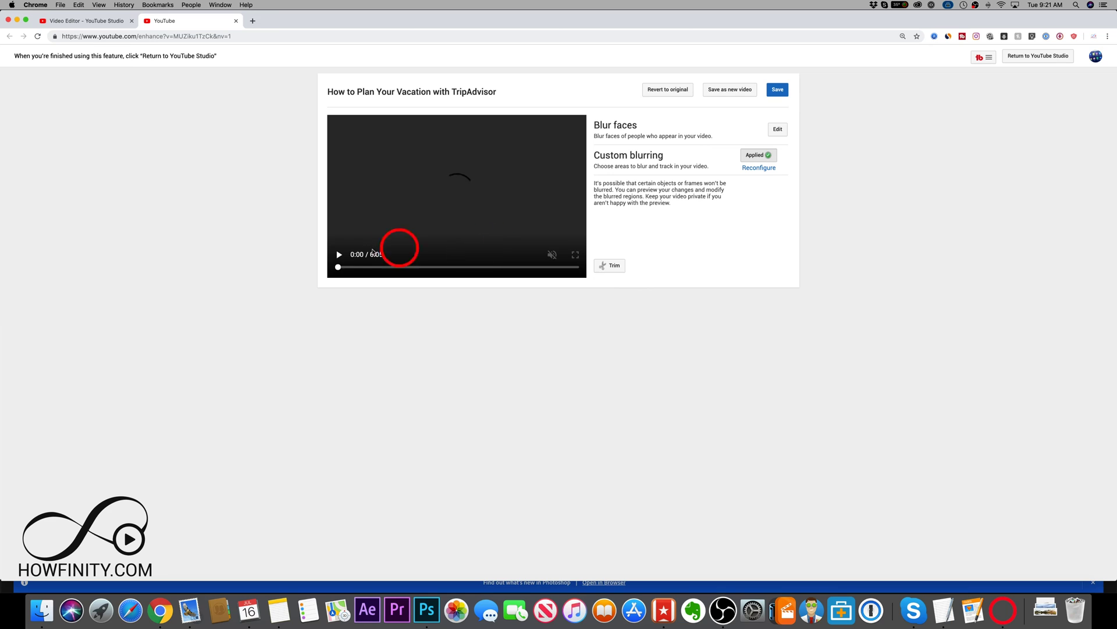
# Preview the blur boxes in the reopened custom blurring editor, cancel, and save the changes.
pyautogui.click(752, 168)
pyautogui.click(624, 320)
pyautogui.click(644, 463)
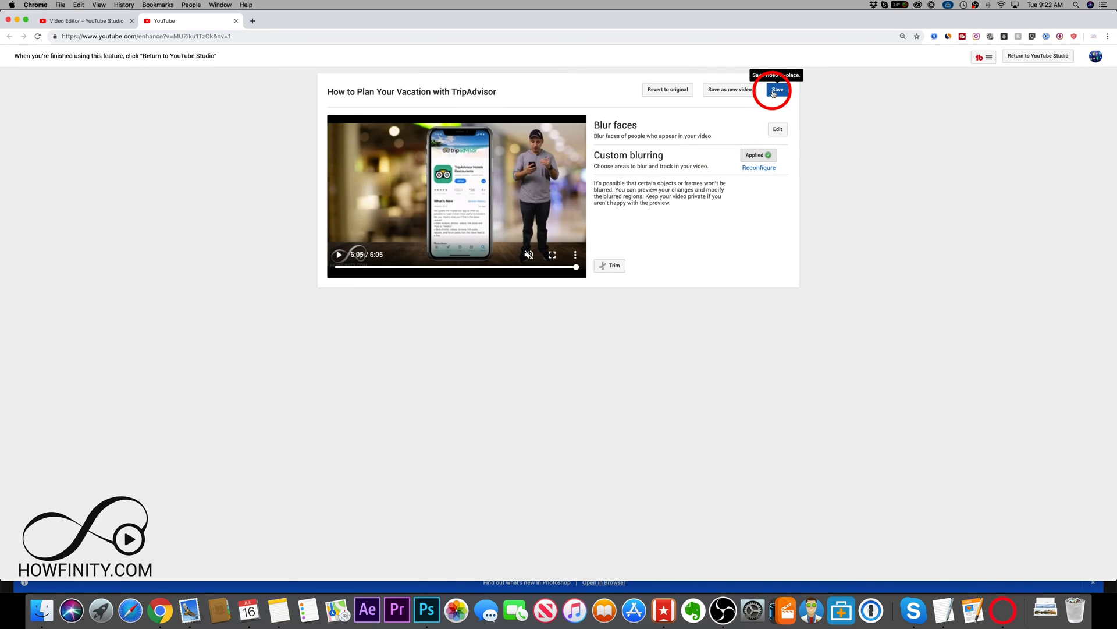
pyautogui.click(782, 90)
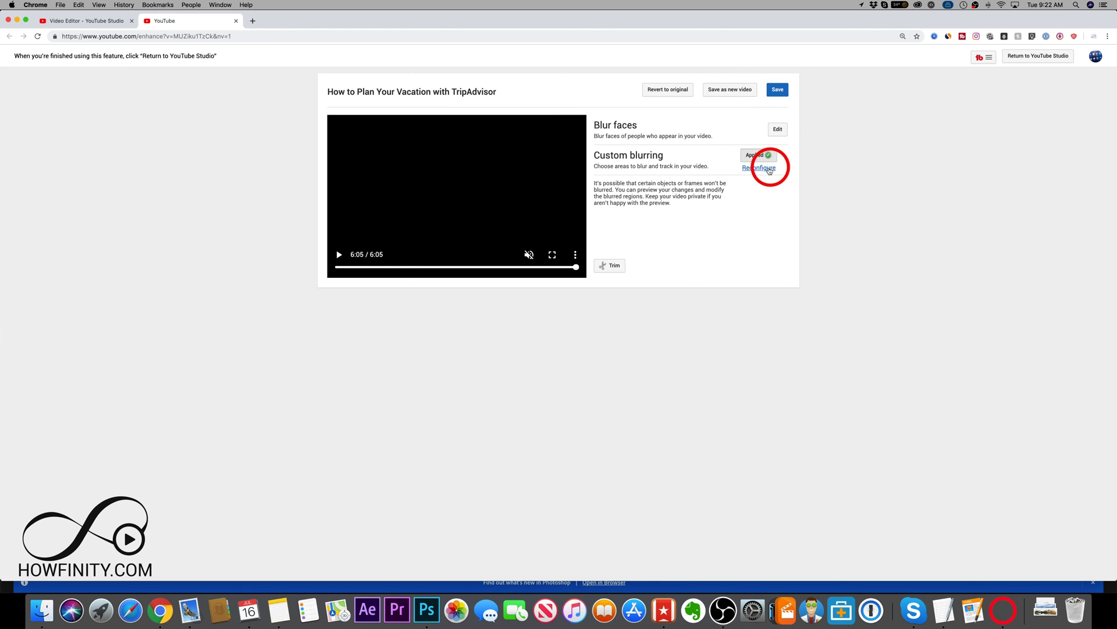
# Reopen custom blurring to inspect a blur track, then return to the channel dashboard.
pyautogui.click(770, 169)
pyautogui.click(439, 400)
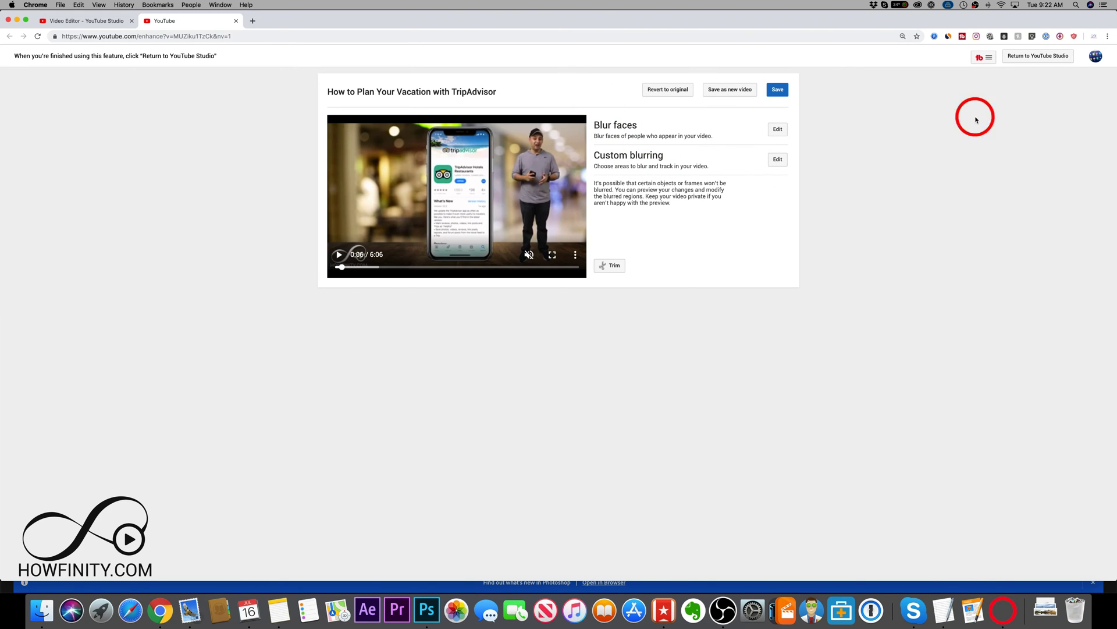
pyautogui.click(1042, 59)
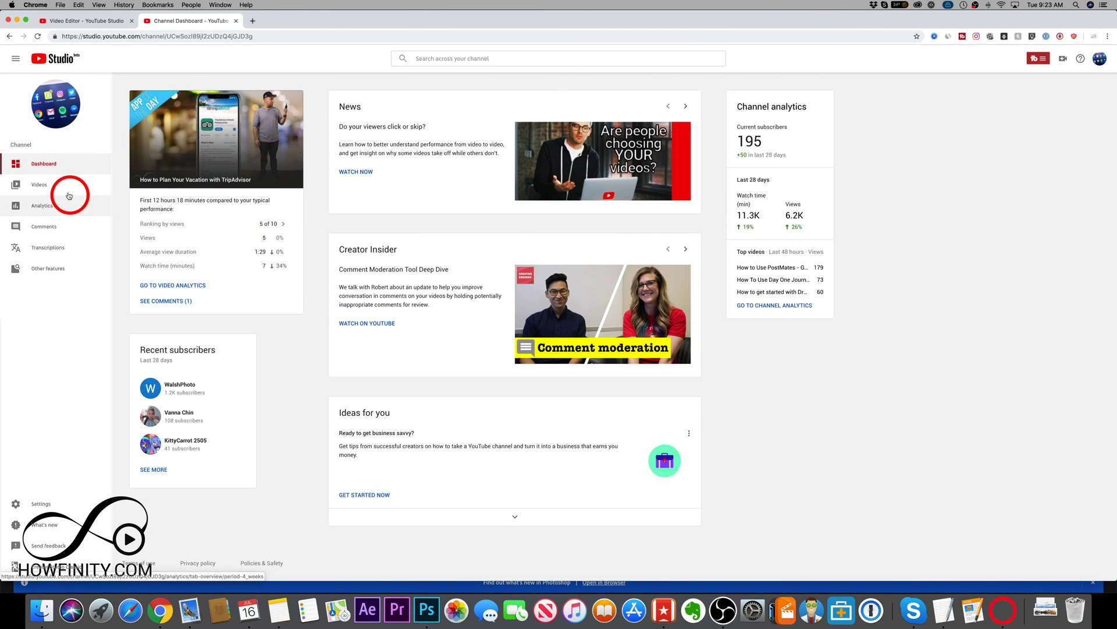
# Open the blur enhancements for 'How to Stop Snoring Using the Soundly app' and start face blurring.
pyautogui.click(50, 188)
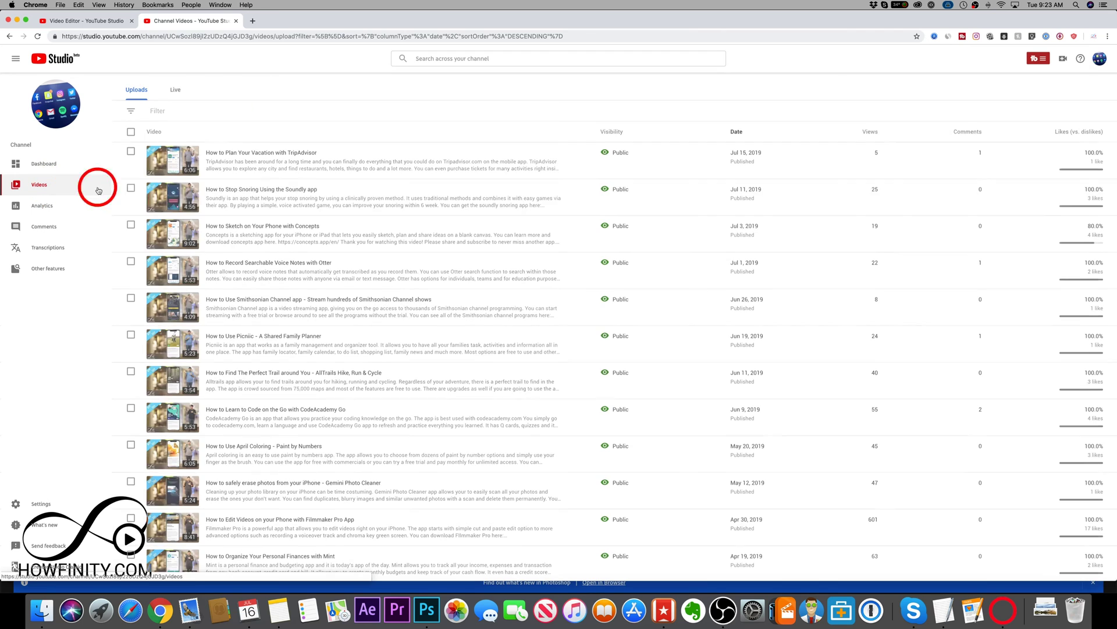
pyautogui.click(253, 190)
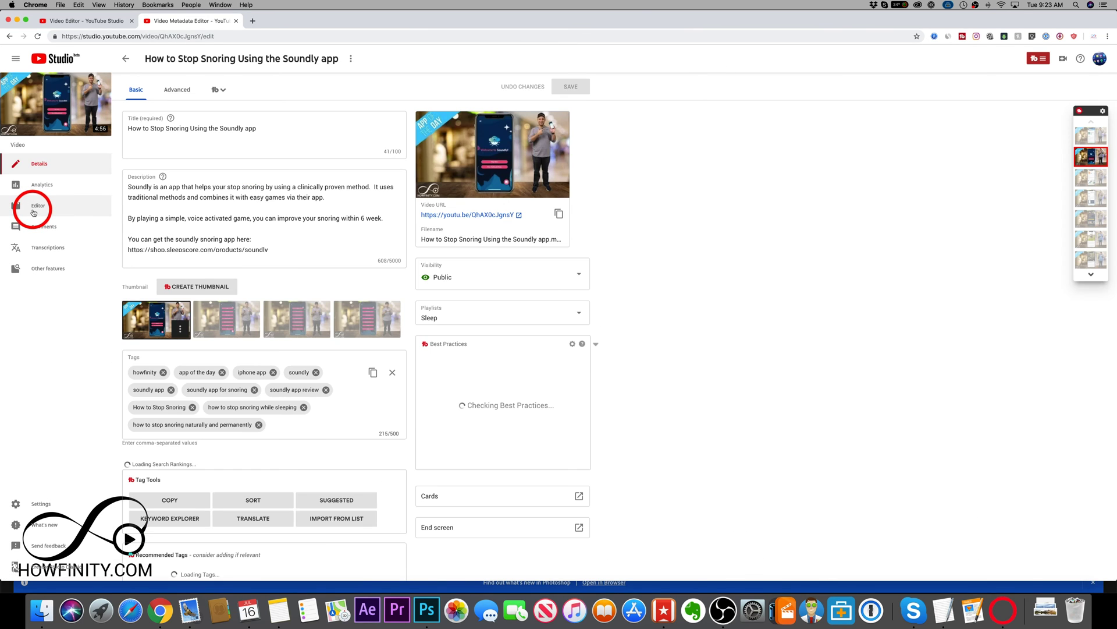
pyautogui.click(33, 211)
pyautogui.click(642, 377)
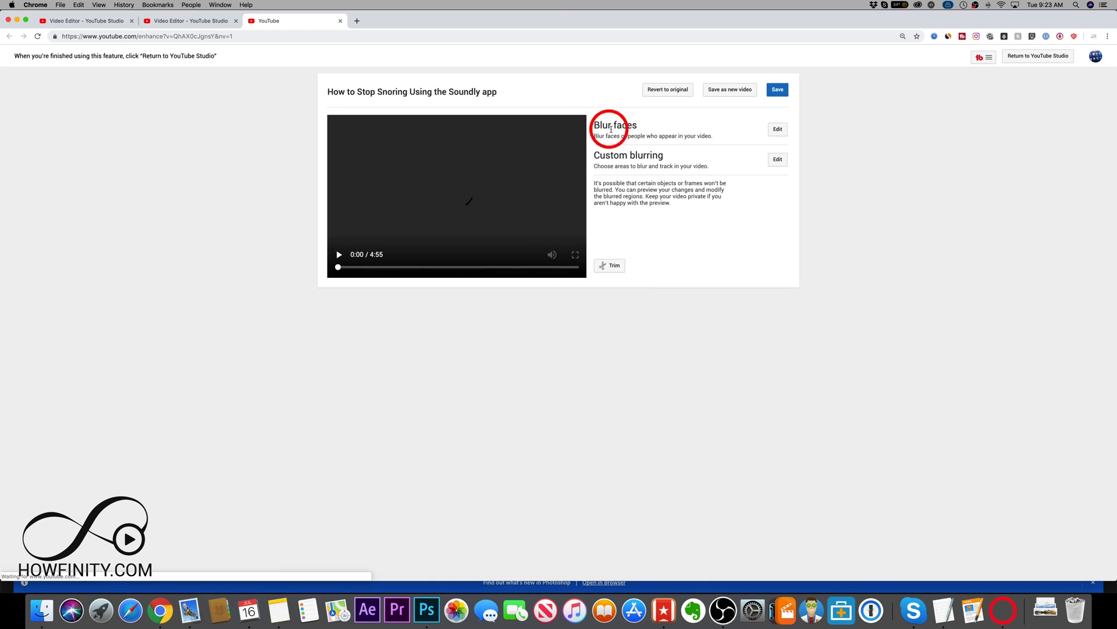
pyautogui.click(778, 129)
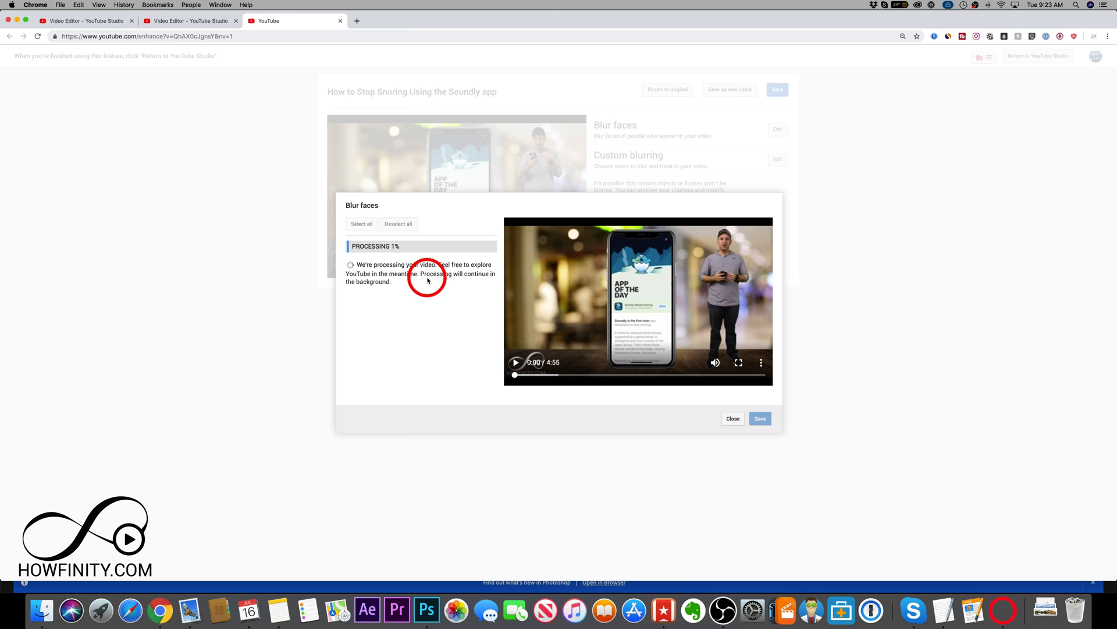
# Close the Soundly face blurring dialog while face detection keeps processing.
pyautogui.click(732, 418)
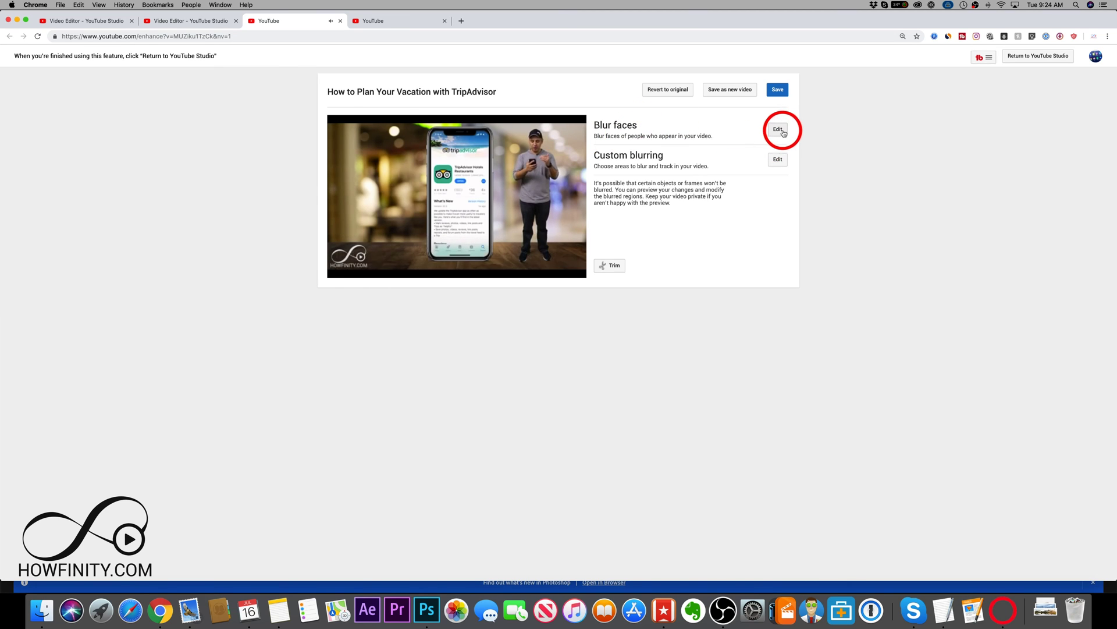
# In the TripAdvisor video's Blur faces editor, select the man's face and save.
pyautogui.click(780, 130)
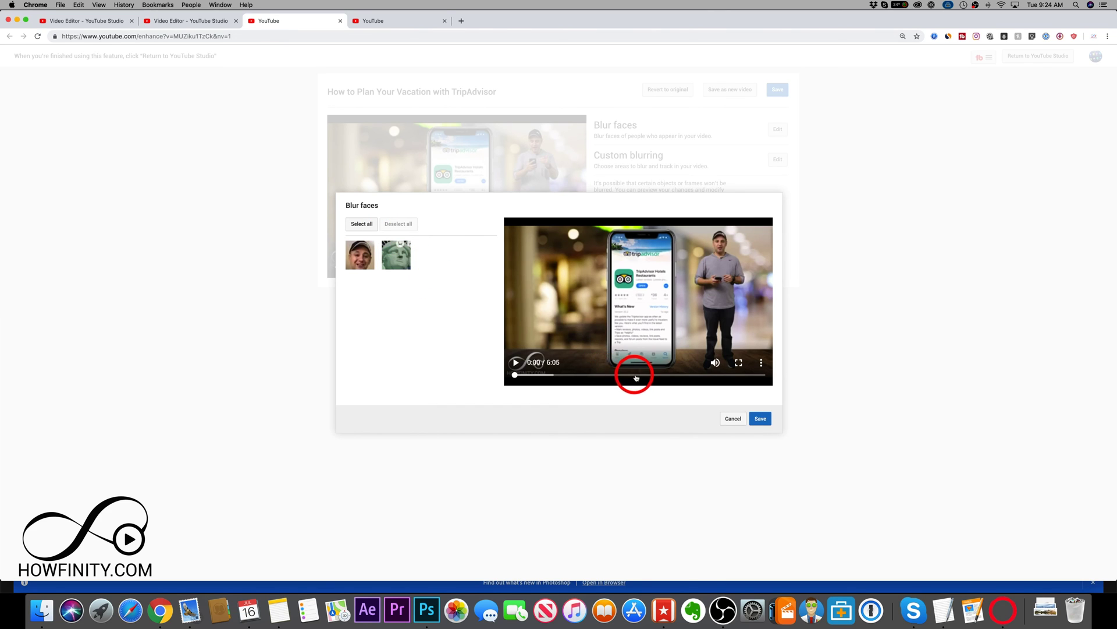
pyautogui.click(361, 262)
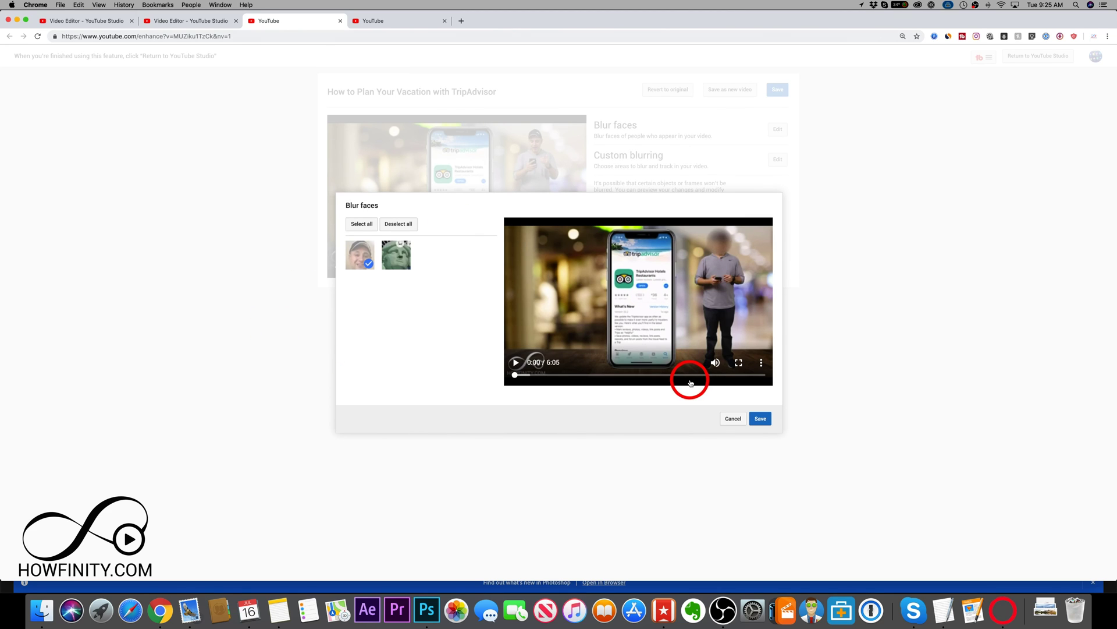
pyautogui.click(762, 419)
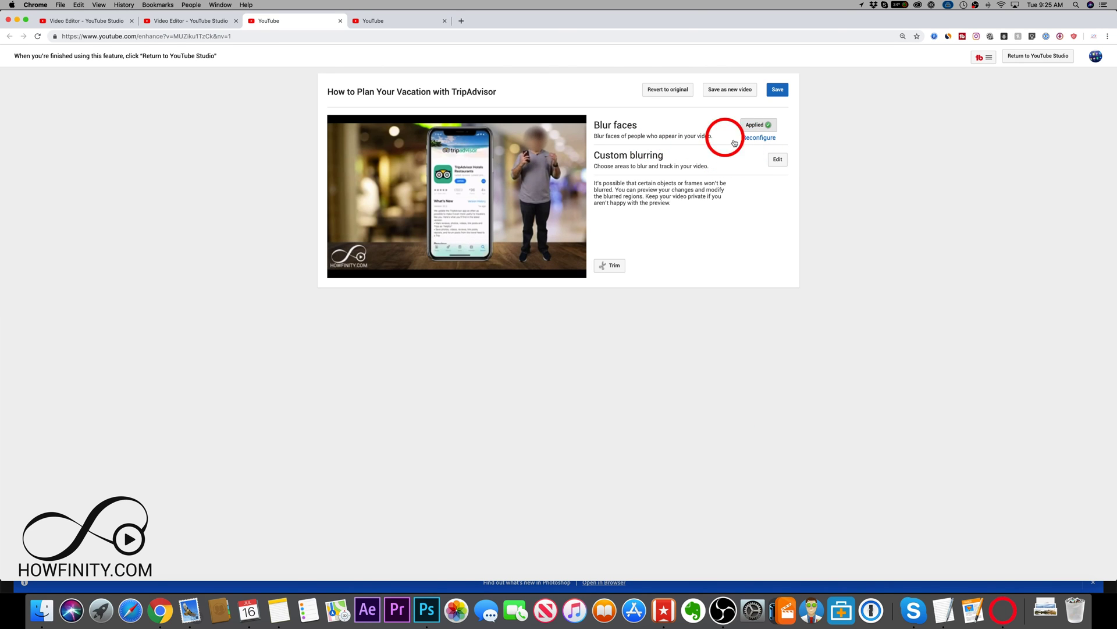
# Reopen face blurring, clear the chosen face, and discard the change.
pyautogui.click(759, 139)
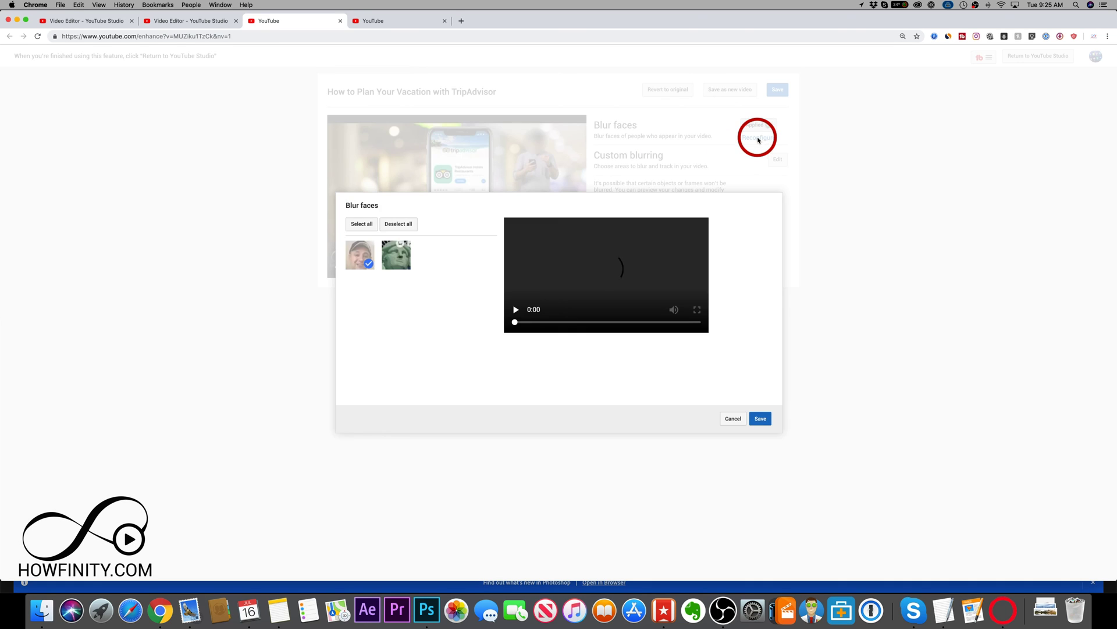
pyautogui.click(368, 266)
pyautogui.click(752, 418)
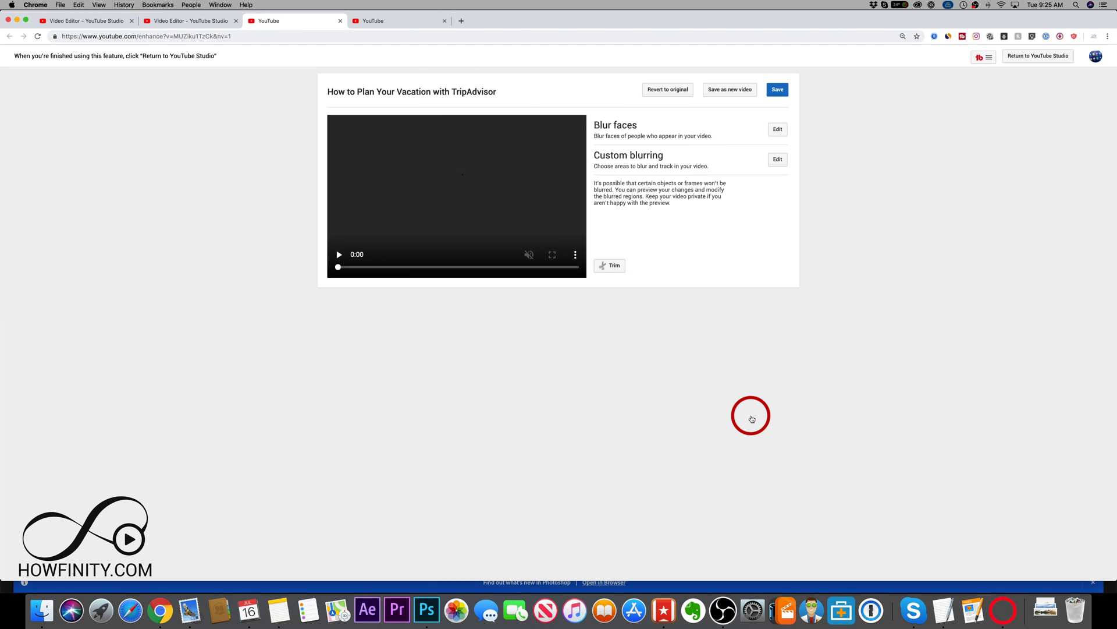
pyautogui.click(716, 133)
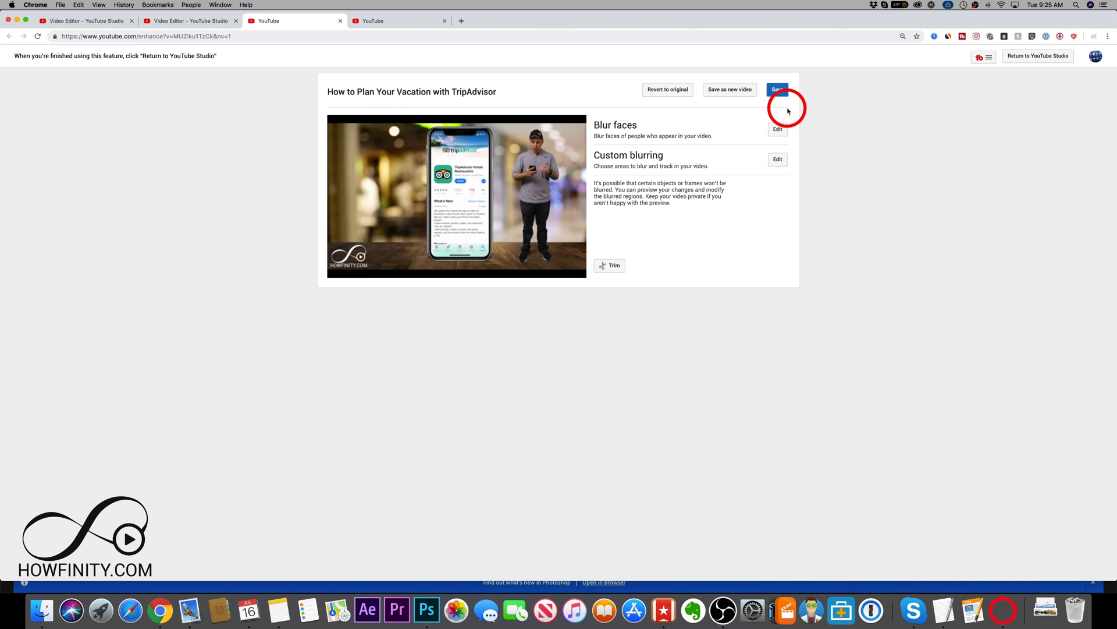
# Select both detected faces with Select all and save the face blurring.
pyautogui.click(777, 129)
pyautogui.click(364, 258)
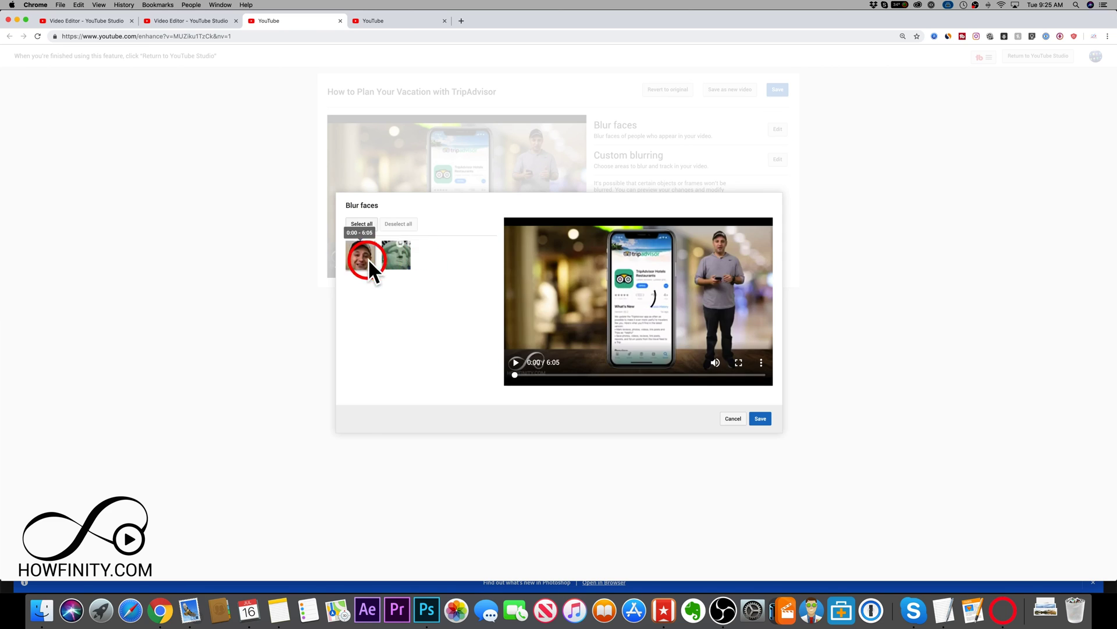
pyautogui.click(397, 263)
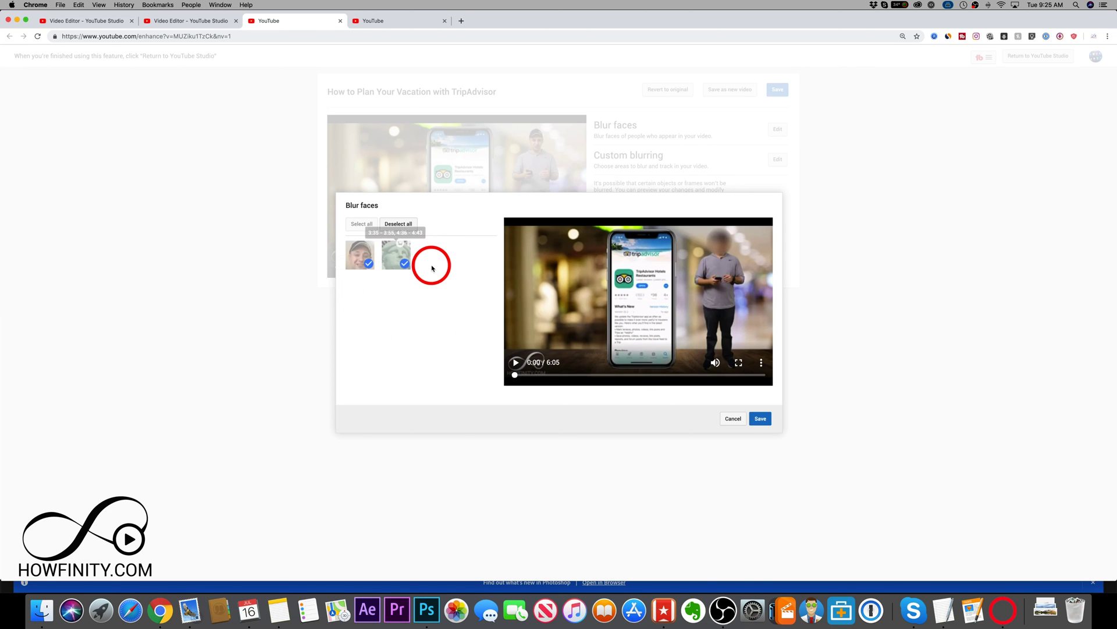
pyautogui.click(398, 223)
pyautogui.click(361, 226)
pyautogui.click(761, 418)
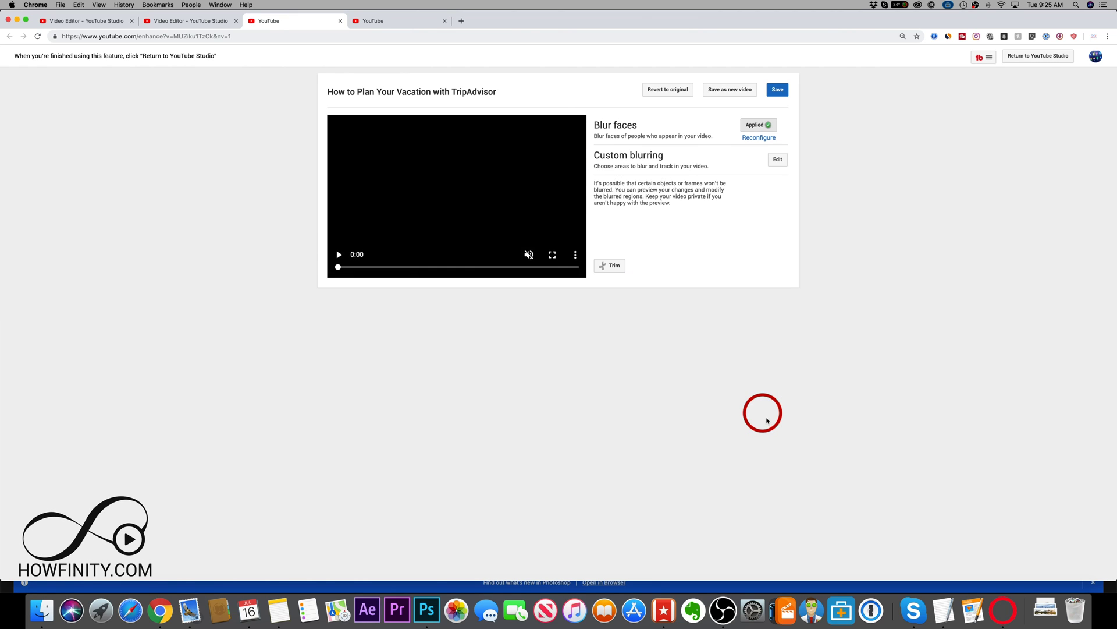